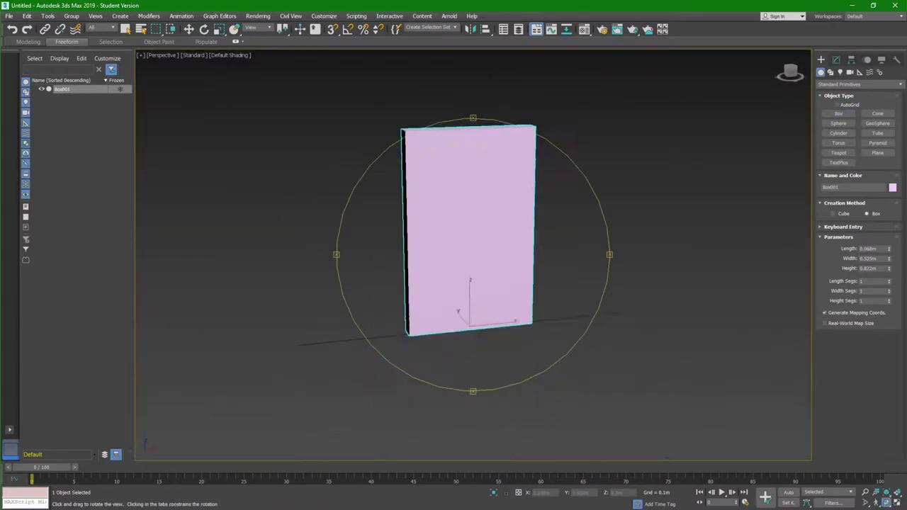
Set the box height to 2.5 m and try widths of 1, 1.5 and 1.25 m
{"action": "key", "text": "q"}
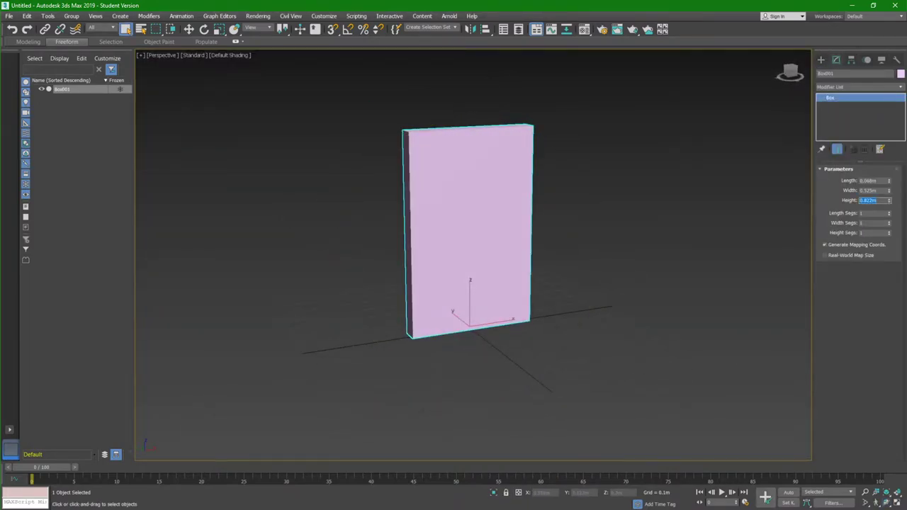
{"action": "type", "text": "2.5m"}
{"action": "key", "text": "Return"}
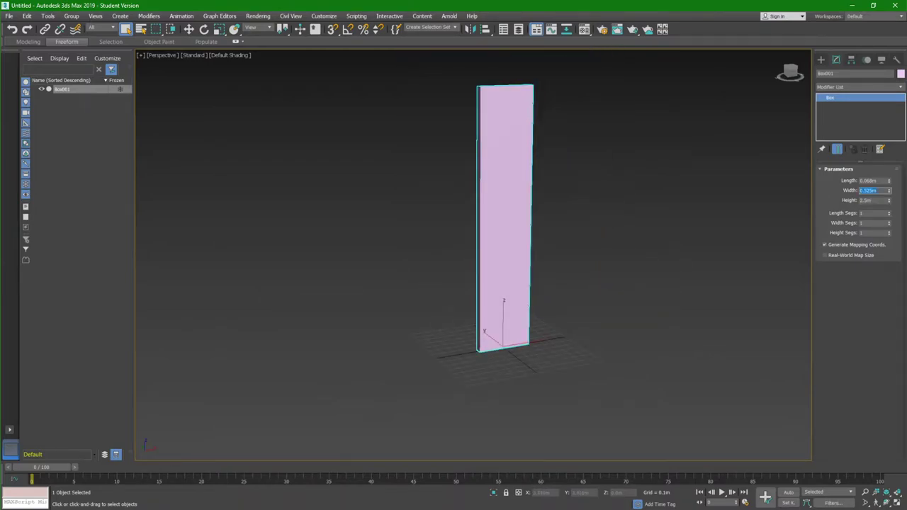
{"action": "type", "text": "1"}
{"action": "key", "text": "Return"}
{"action": "type", "text": "1.5"}
{"action": "key", "text": "Return"}
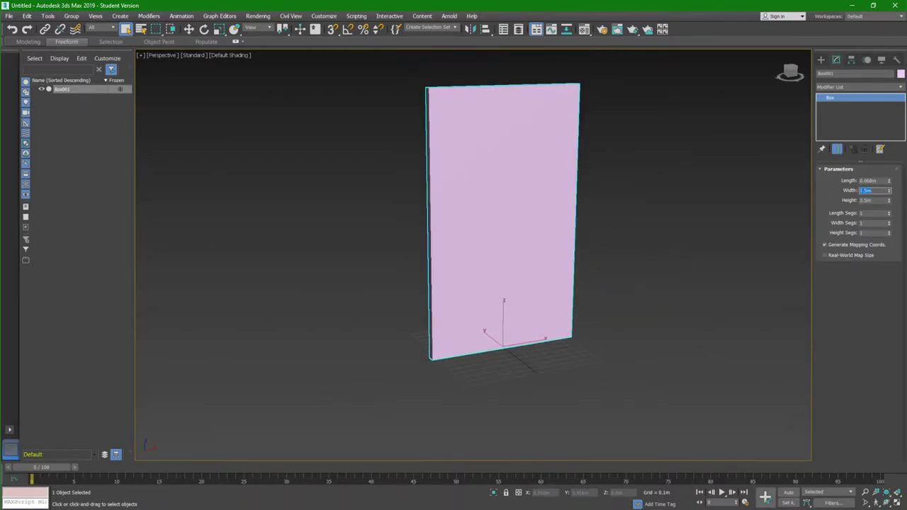
{"action": "type", "text": ".25"}
{"action": "key", "text": "Return"}
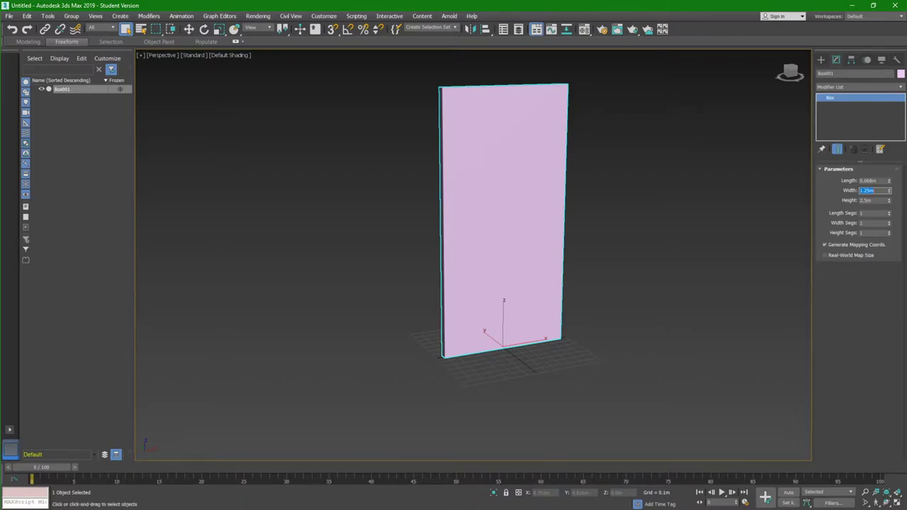
{"action": "type", "text": "1"}
{"action": "key", "text": "Return"}
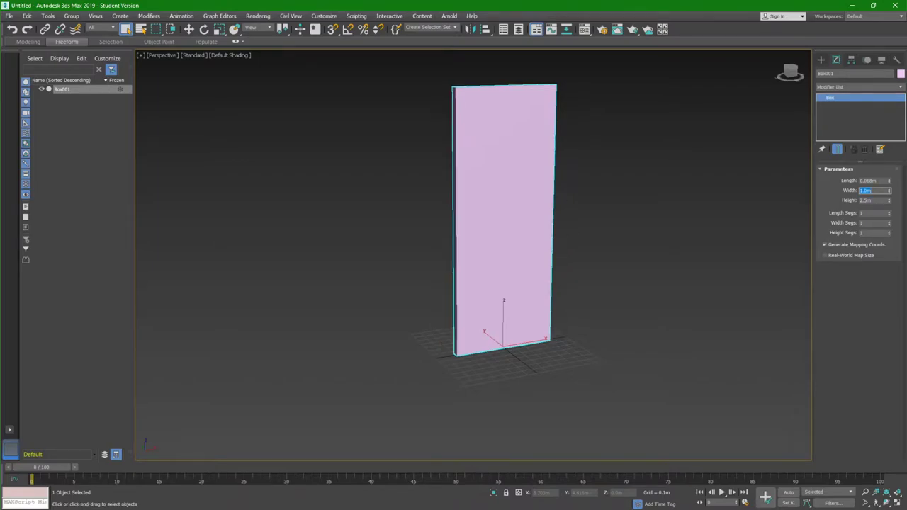
Settle the box at 2.5 m tall and 1.3 m wide
{"action": "type", "text": ".6"}
{"action": "key", "text": "Return"}
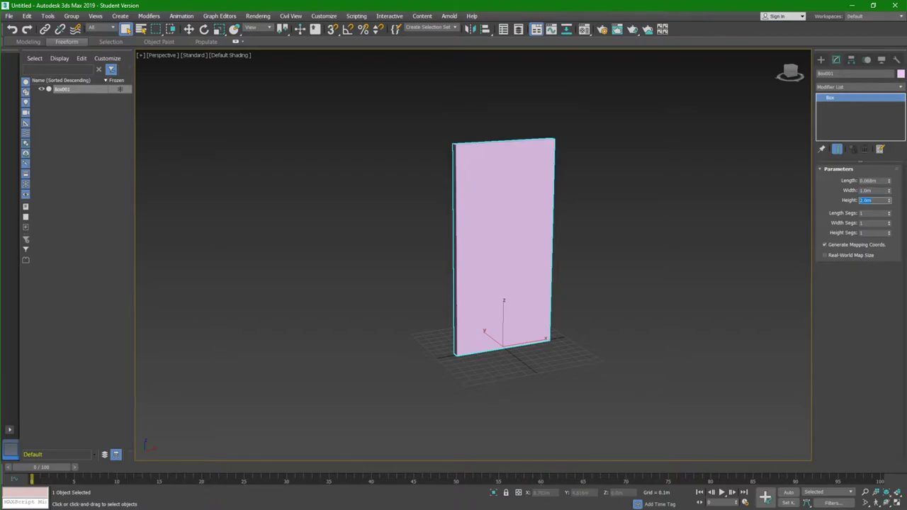
{"action": "type", "text": "3.5"}
{"action": "key", "text": "Return"}
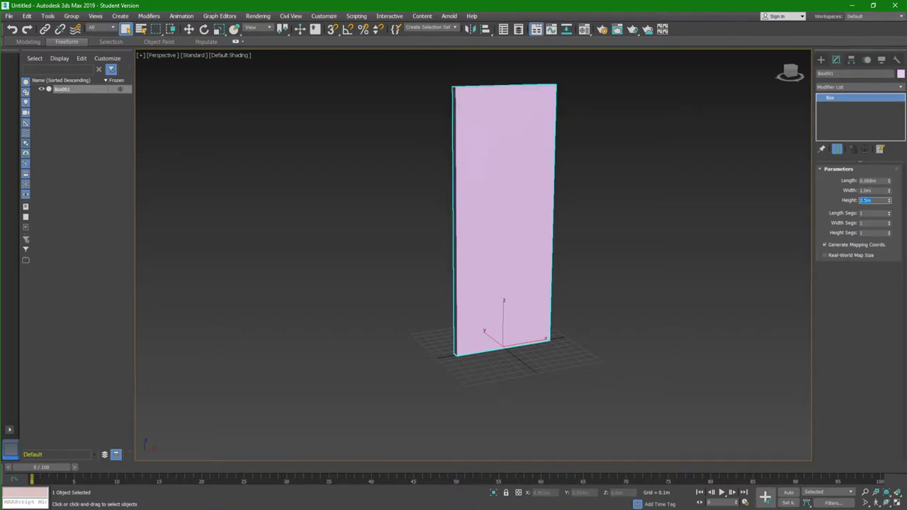
{"action": "type", "text": ".3"}
{"action": "key", "text": "Return"}
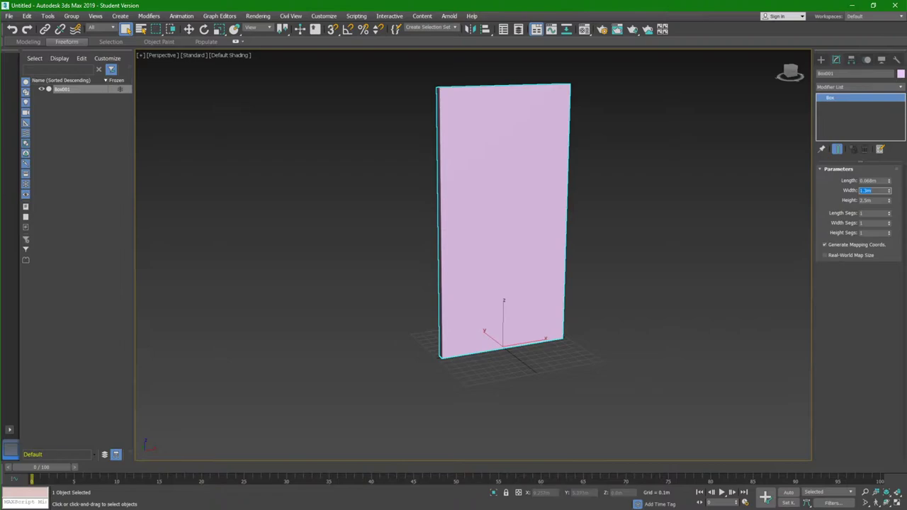
{"action": "middle_click_drag", "start_coordinate": [496, 248], "coordinate": [468, 248], "text": "alt"}
{"action": "type", "text": "2"}
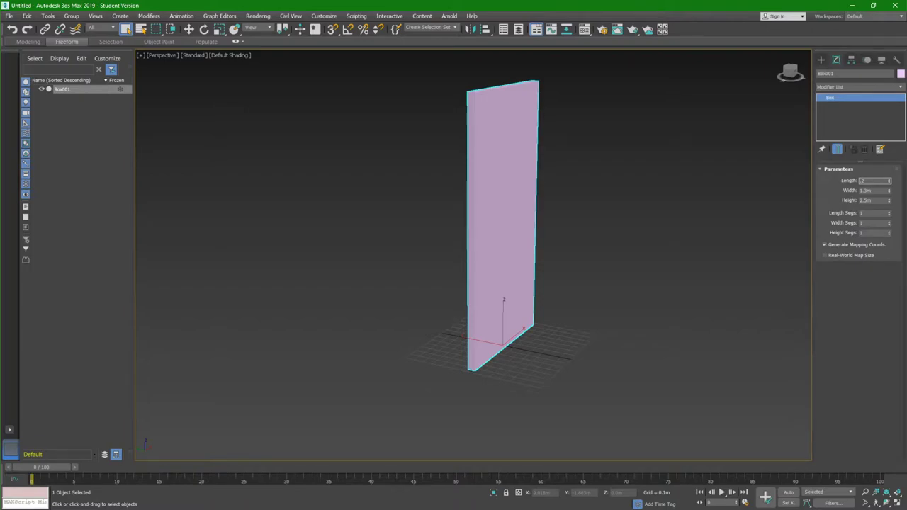
Make the door slab 0.1 m thick
{"action": "key", "text": "Return"}
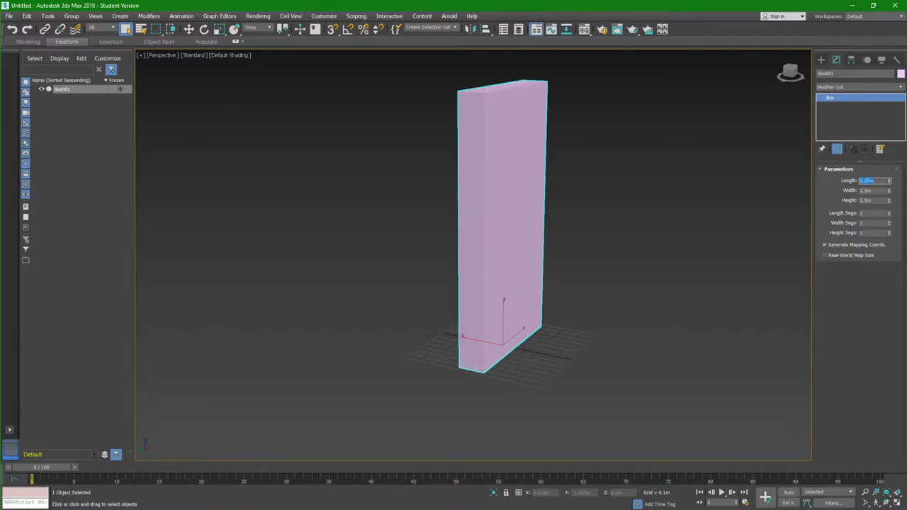
{"action": "type", "text": "0.1"}
{"action": "key", "text": "Return"}
{"action": "middle_click_drag", "start_coordinate": [467, 283], "coordinate": [510, 284], "text": "alt"}
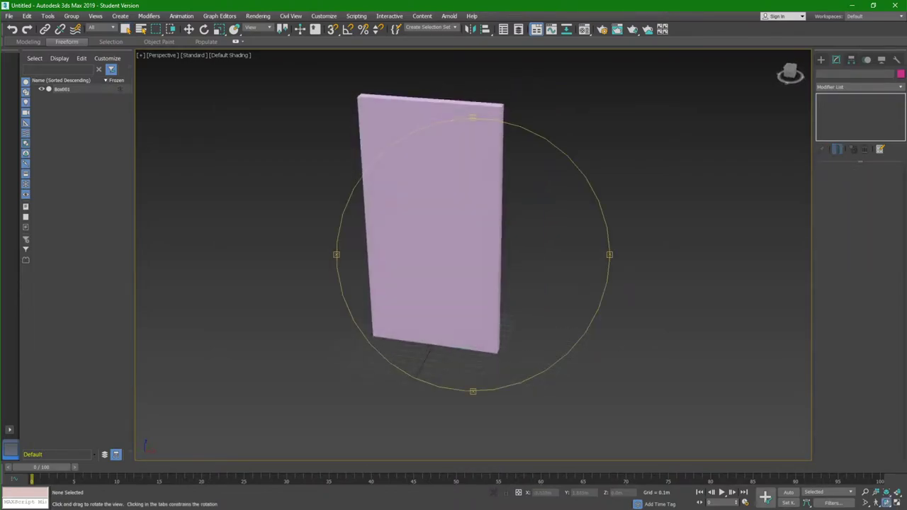
{"action": "middle_click_drag", "start_coordinate": [468, 255], "coordinate": [439, 255], "text": "alt"}
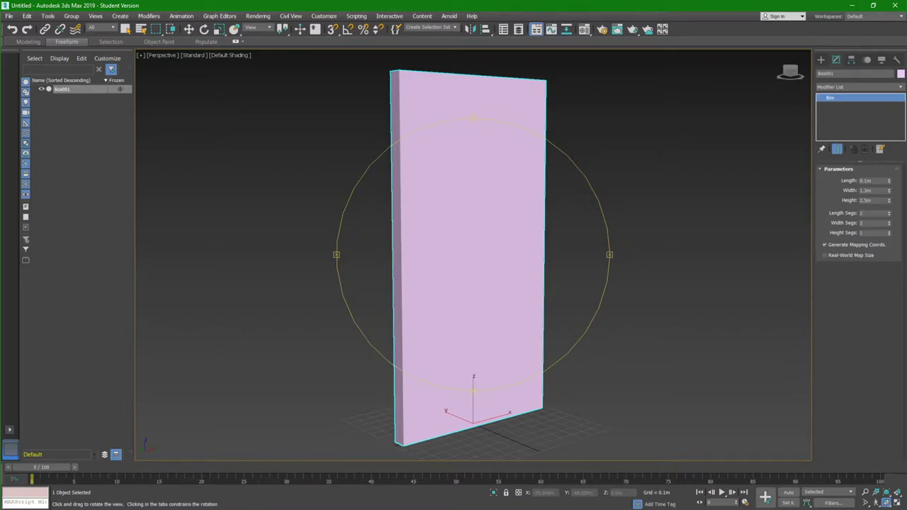
Show edged faces and divide the slab into 5 width and 5 height segments
{"action": "key", "text": "F4"}
{"action": "type", "text": "5"}
{"action": "key", "text": "Return"}
{"action": "type", "text": "5"}
{"action": "key", "text": "Return"}
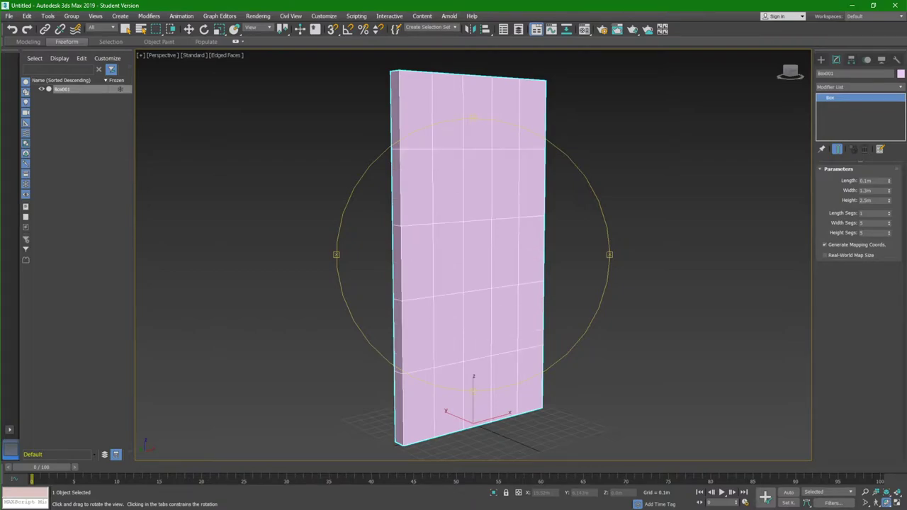
{"action": "key", "text": "Escape"}
{"action": "left_click", "coordinate": [9, 16]}
{"action": "left_click", "coordinate": [28, 84]}
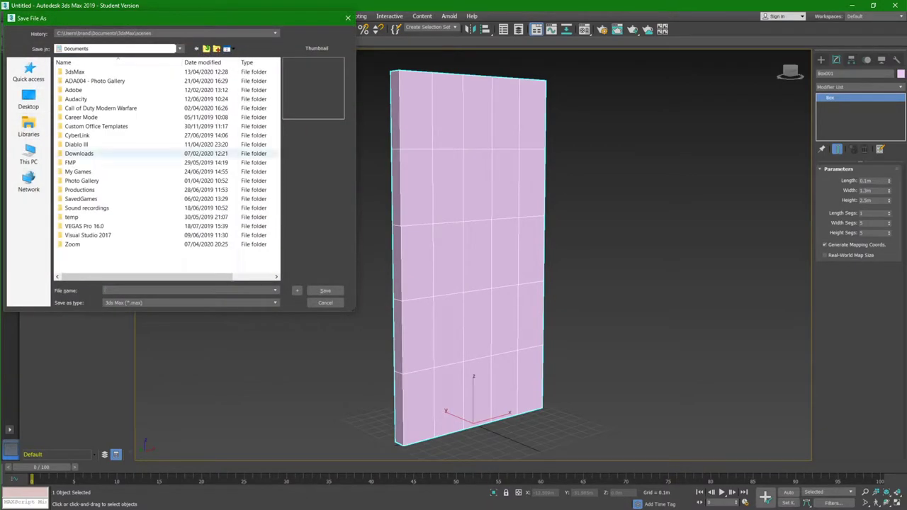
Browse the save dialog to the Documents\3DS Max folder
{"action": "left_click", "coordinate": [28, 152]}
{"action": "double_click", "coordinate": [96, 82]}
{"action": "double_click", "coordinate": [81, 90]}
{"action": "double_click", "coordinate": [85, 71]}
{"action": "double_click", "coordinate": [85, 72]}
{"action": "double_click", "coordinate": [75, 90]}
{"action": "double_click", "coordinate": [78, 72]}
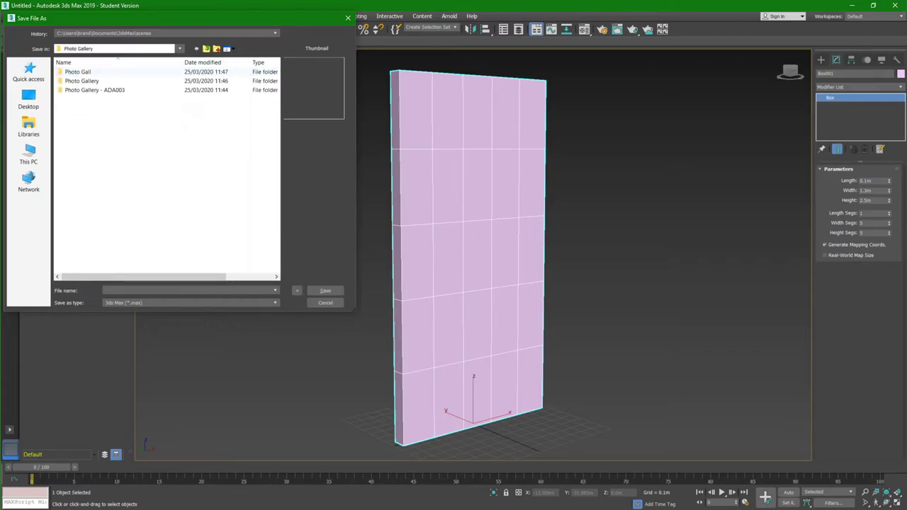
{"action": "left_click", "coordinate": [29, 127]}
{"action": "double_click", "coordinate": [205, 71]}
{"action": "double_click", "coordinate": [92, 99]}
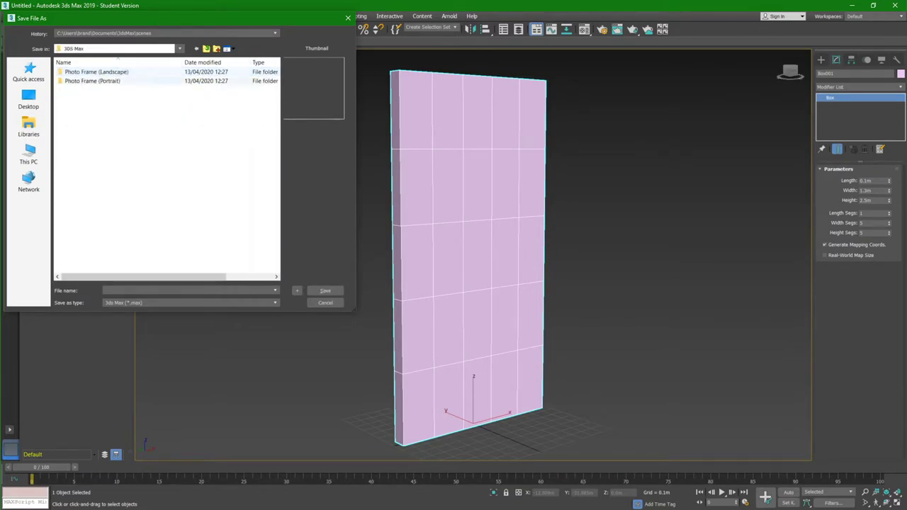
Create a Door folder and save the scene in it as V1
{"action": "key", "text": "ctrl+shift+n"}
{"action": "type", "text": "Door"}
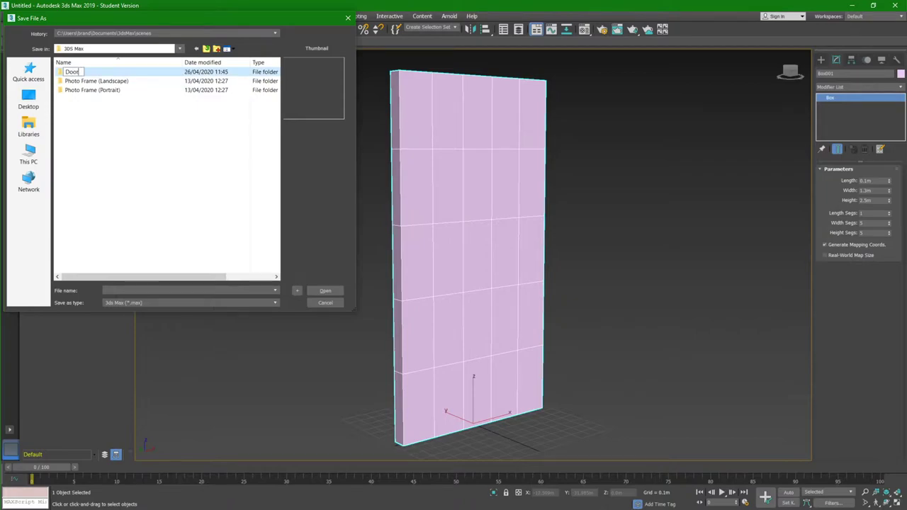
{"action": "key", "text": "Return"}
{"action": "key", "text": "Return"}
{"action": "type", "text": "V1"}
{"action": "key", "text": "Return"}
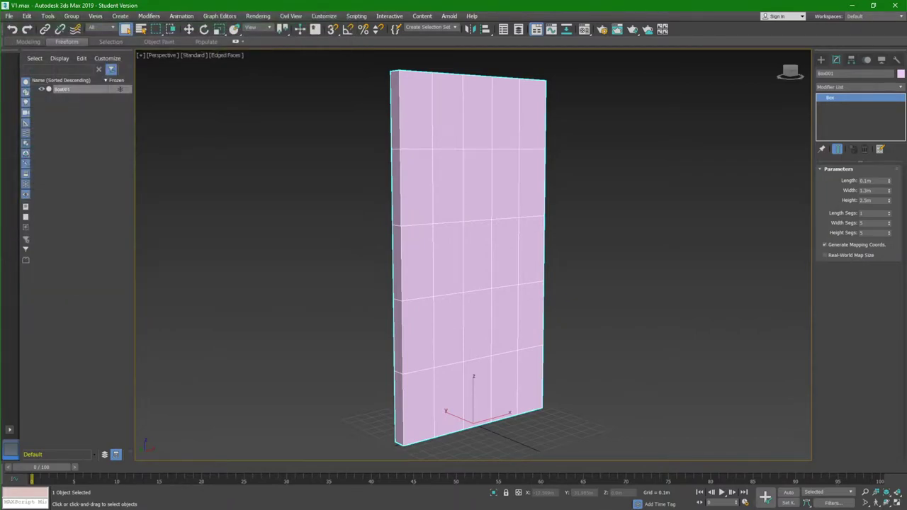
Convert the box to an editable poly and scale its vertex rows into top and bottom rails
{"action": "right_click", "coordinate": [449, 205]}
{"action": "left_click", "coordinate": [407, 313]}
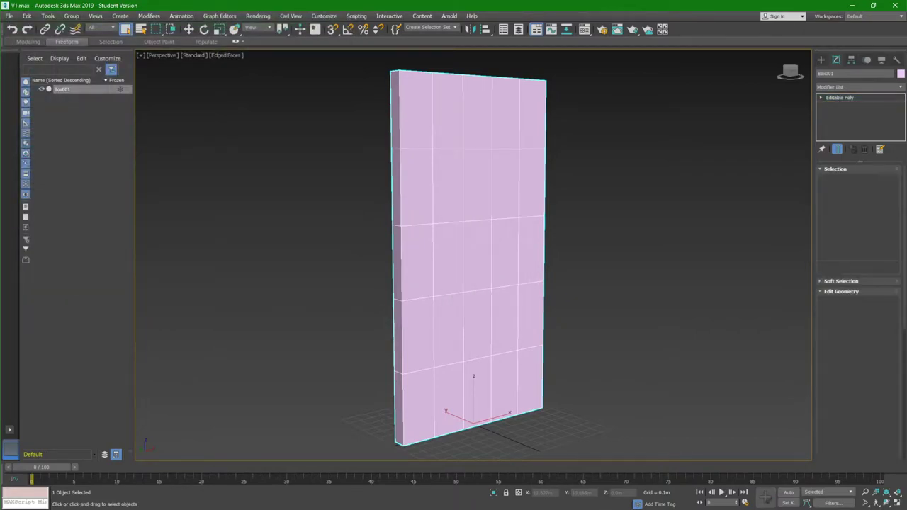
{"action": "left_click", "coordinate": [832, 188]}
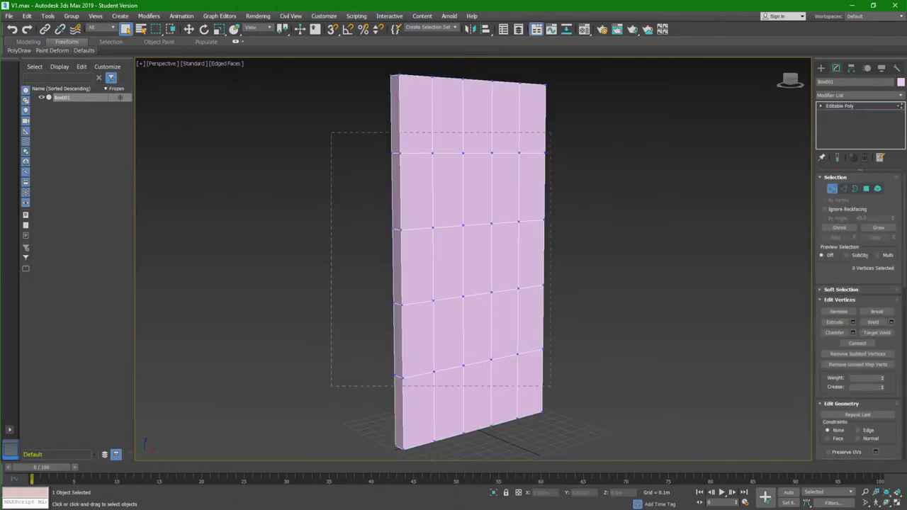
{"action": "key", "text": "r"}
{"action": "left_click_drag", "start_coordinate": [473, 227], "coordinate": [473, 198]}
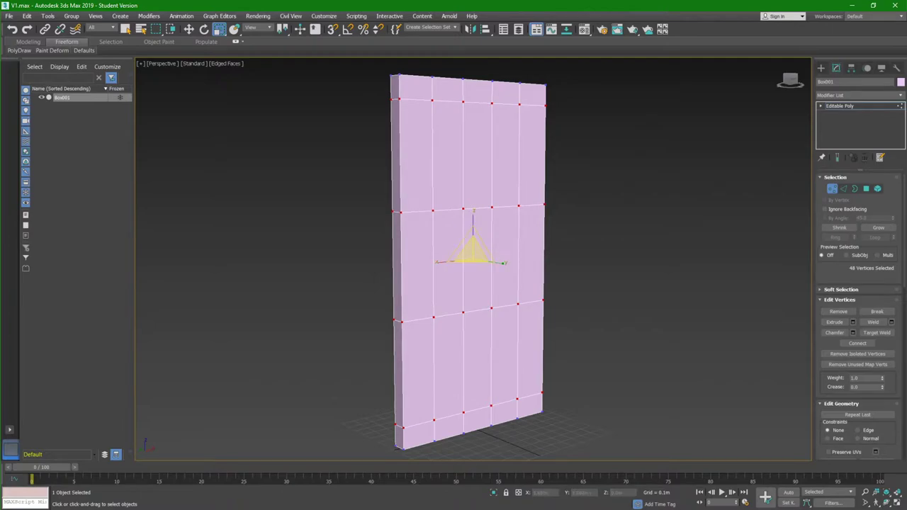
{"action": "left_click_drag", "start_coordinate": [471, 248], "coordinate": [473, 273]}
In Front view, scale the inner vertex columns into stiles outlining four panels
{"action": "key", "text": "f"}
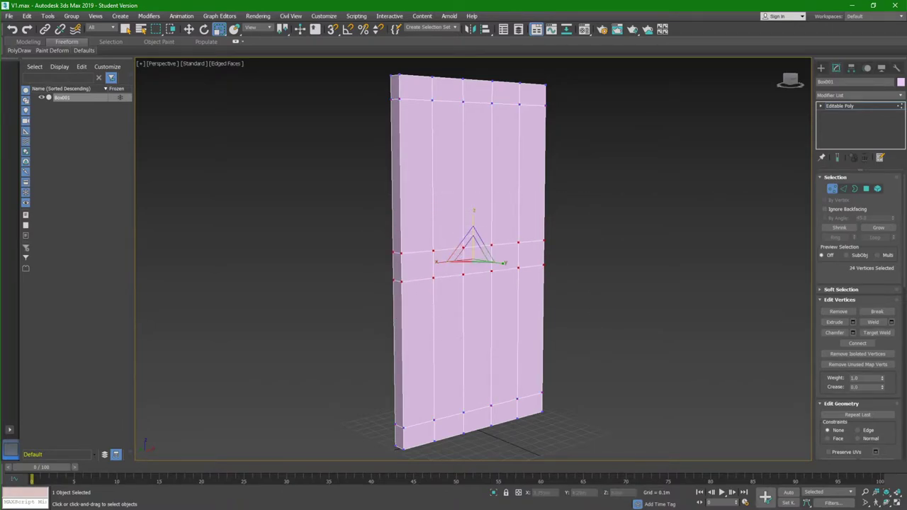
{"action": "left_click_drag", "start_coordinate": [428, 111], "coordinate": [517, 360]}
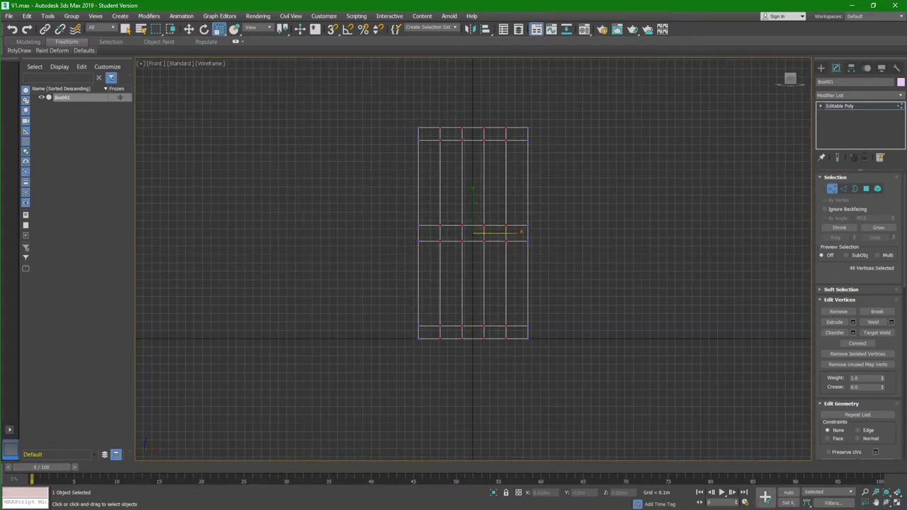
{"action": "left_click_drag", "start_coordinate": [482, 220], "coordinate": [510, 219]}
{"action": "left_click_drag", "start_coordinate": [446, 106], "coordinate": [500, 354]}
{"action": "left_click_drag", "start_coordinate": [510, 232], "coordinate": [488, 231]}
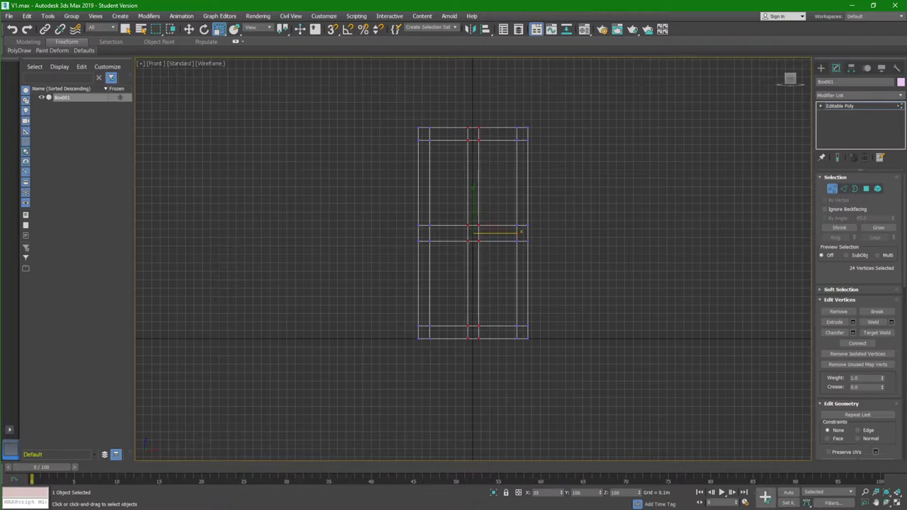
Save the scene as V2
{"action": "key", "text": "p"}
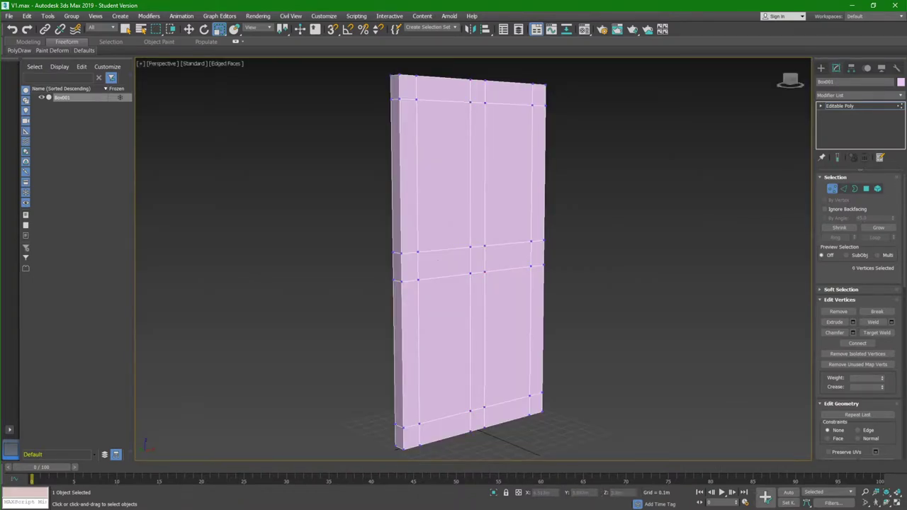
{"action": "key", "text": "ctrl+shift+s"}
{"action": "key", "text": "Return"}
Select the four door panel polygons and bevel them
{"action": "key", "text": "4"}
{"action": "left_click", "coordinate": [443, 177]}
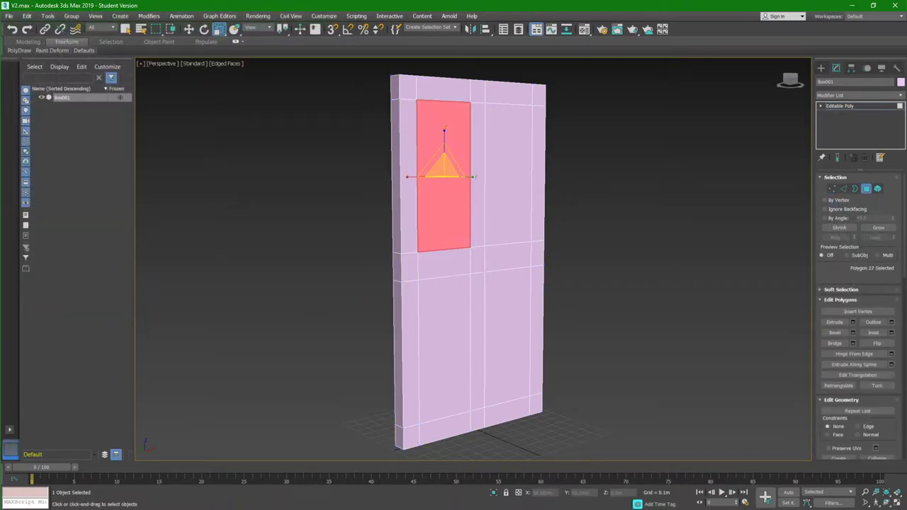
{"action": "left_click", "coordinate": [508, 174], "text": "ctrl"}
{"action": "left_click", "coordinate": [508, 337], "text": "ctrl"}
{"action": "left_click", "coordinate": [444, 347], "text": "ctrl"}
{"action": "left_click", "coordinate": [834, 332]}
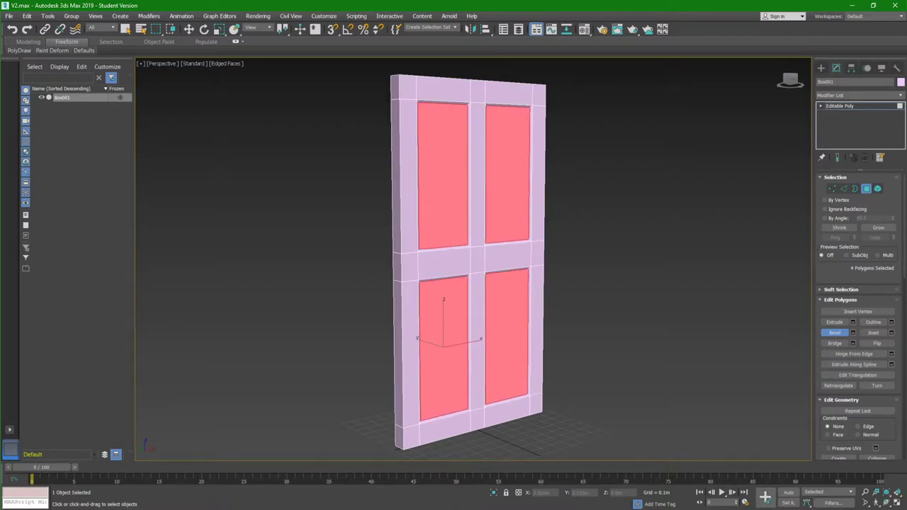
Orbit around the door to inspect the bevelled panel depth, then deselect the panels
{"action": "key", "text": "ctrl+d"}
{"action": "key", "text": "ctrl+r"}
{"action": "mouse_move", "coordinate": [439, 255]}
{"action": "left_mouse_down"}
{"action": "mouse_move", "coordinate": [495, 255]}
{"action": "mouse_move", "coordinate": [453, 255]}
{"action": "left_mouse_up"}
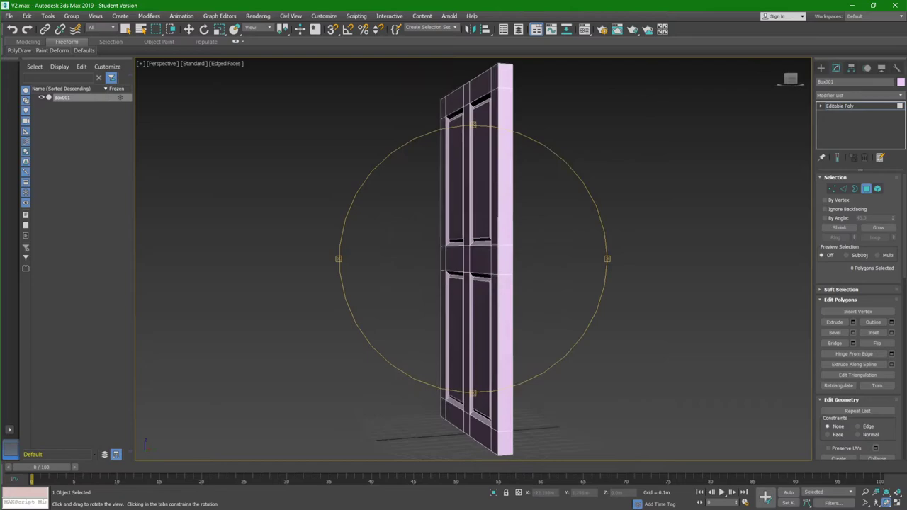
{"action": "mouse_move", "coordinate": [453, 255]}
{"action": "left_mouse_down"}
{"action": "mouse_move", "coordinate": [538, 255]}
{"action": "mouse_move", "coordinate": [460, 255]}
{"action": "left_mouse_up"}
{"action": "key", "text": "Escape"}
{"action": "key", "text": "ctrl+z"}
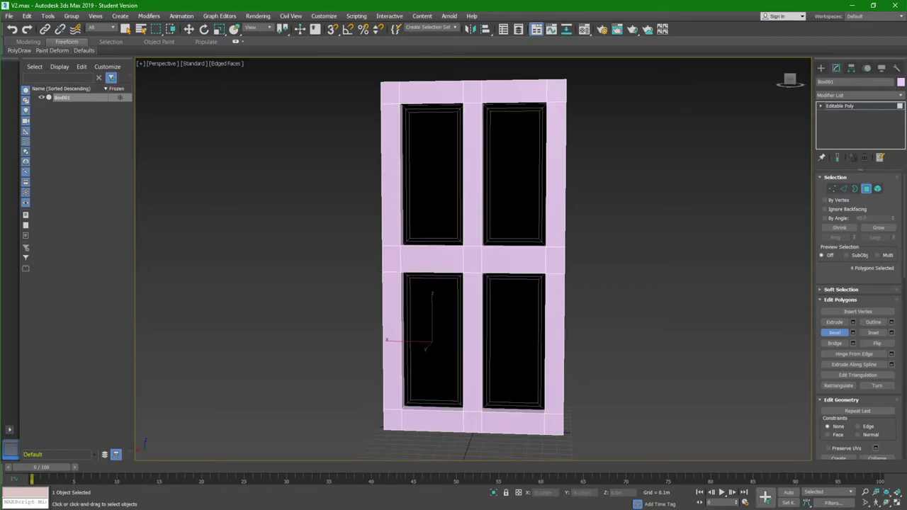
{"action": "middle_click_drag", "start_coordinate": [460, 255], "coordinate": [496, 255], "text": "alt"}
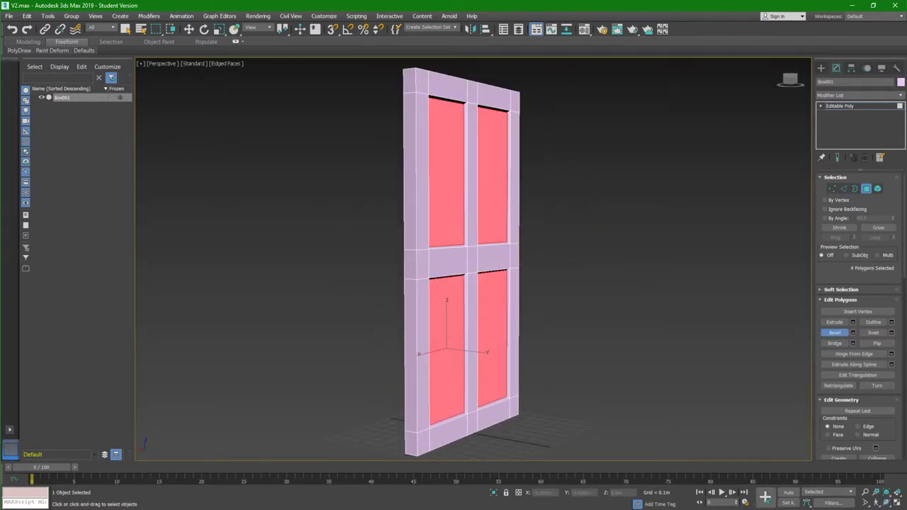
{"action": "middle_click_drag", "start_coordinate": [461, 255], "coordinate": [495, 255], "text": "alt"}
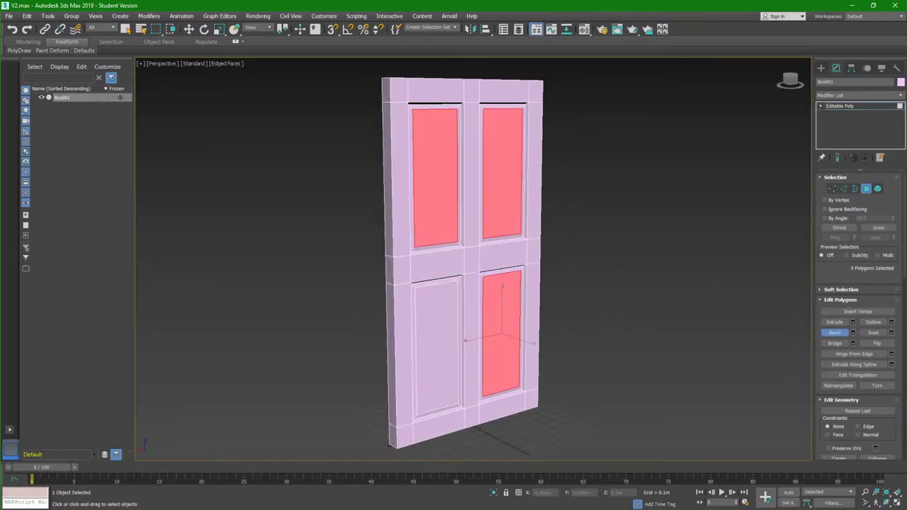
{"action": "key", "text": "ctrl+d"}
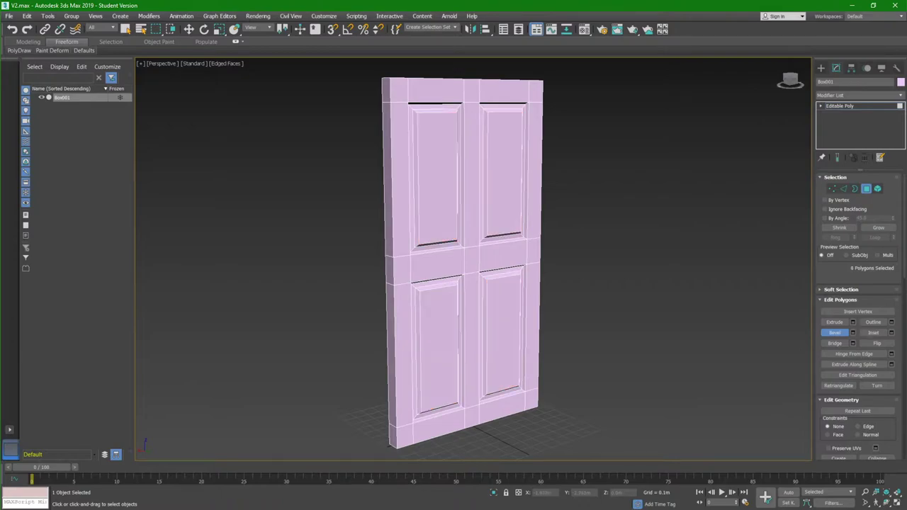
Pick the upper-right panel and switch to Element selection
{"action": "middle_click_drag", "start_coordinate": [461, 255], "coordinate": [496, 255], "text": "alt"}
{"action": "left_click", "coordinate": [497, 173]}
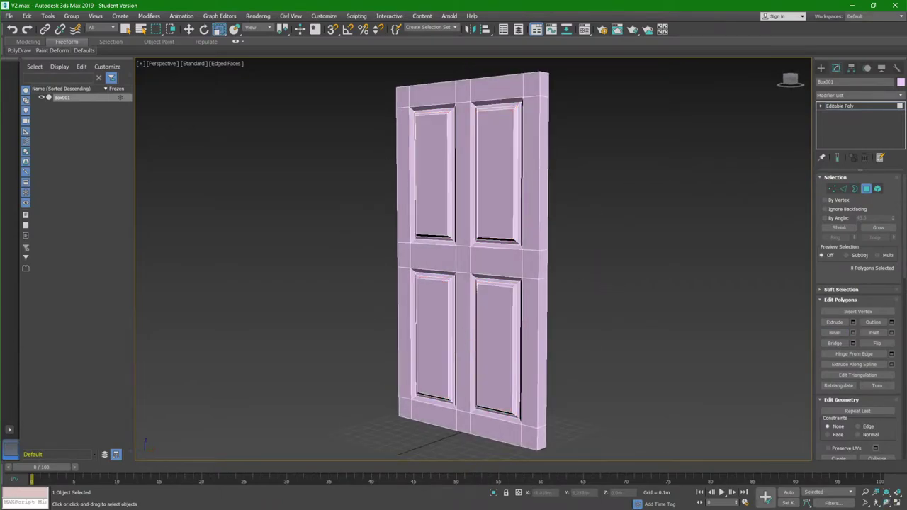
{"action": "mouse_move", "coordinate": [468, 258]}
{"action": "middle_mouse_down", "text": "alt"}
{"action": "mouse_move", "coordinate": [510, 259]}
{"action": "mouse_move", "coordinate": [489, 259]}
{"action": "middle_mouse_up", "text": "alt"}
{"action": "key", "text": "5"}
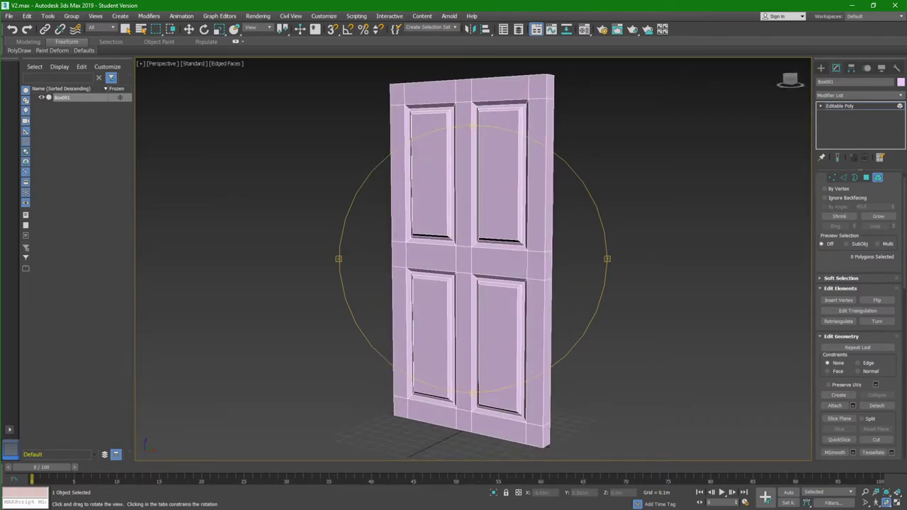
Save the door scene as V3.max and leave sub-object editing
{"action": "left_click", "coordinate": [8, 16]}
{"action": "left_click", "coordinate": [28, 91]}
{"action": "left_click", "coordinate": [298, 289]}
{"action": "mouse_move", "coordinate": [468, 259]}
{"action": "middle_mouse_down", "text": "alt"}
{"action": "mouse_move", "coordinate": [453, 259]}
{"action": "mouse_move", "coordinate": [464, 259]}
{"action": "middle_mouse_up", "text": "alt"}
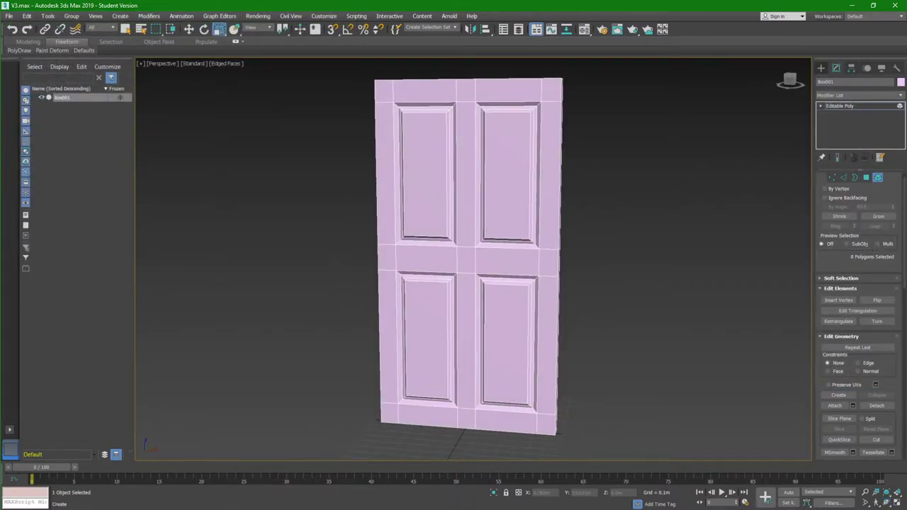
{"action": "left_click", "coordinate": [820, 67]}
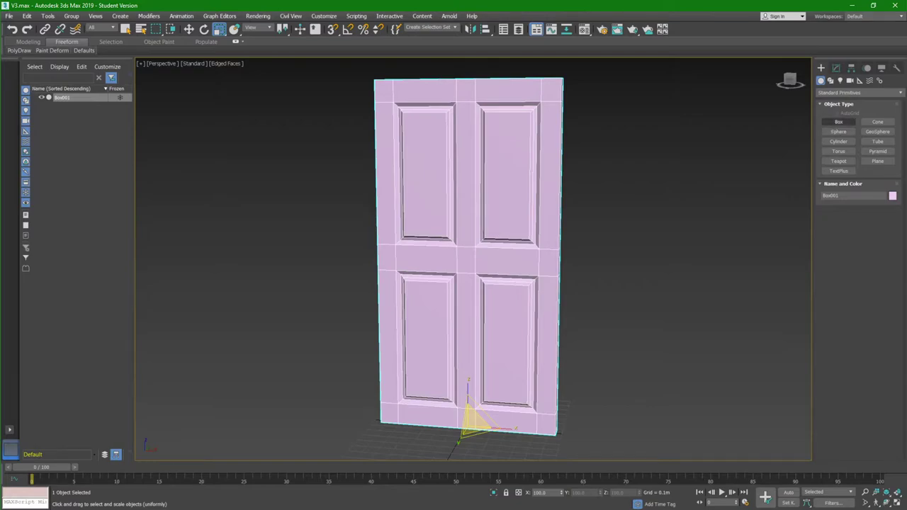
{"action": "left_click", "coordinate": [858, 92]}
Browse the geometry categories from Extended Primitives through Compound Objects to Doors
{"action": "left_click", "coordinate": [850, 103]}
{"action": "left_click", "coordinate": [859, 92]}
{"action": "left_click", "coordinate": [839, 117]}
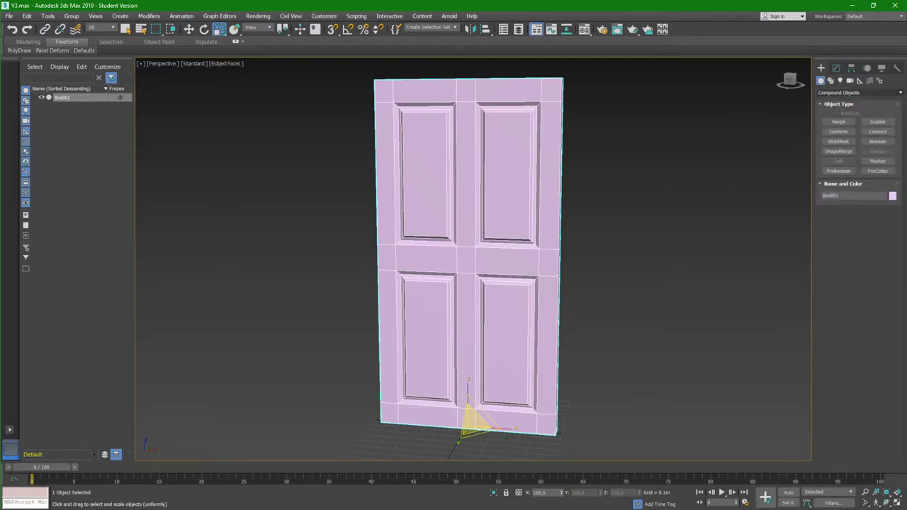
{"action": "left_click", "coordinate": [858, 92]}
{"action": "left_click", "coordinate": [825, 152]}
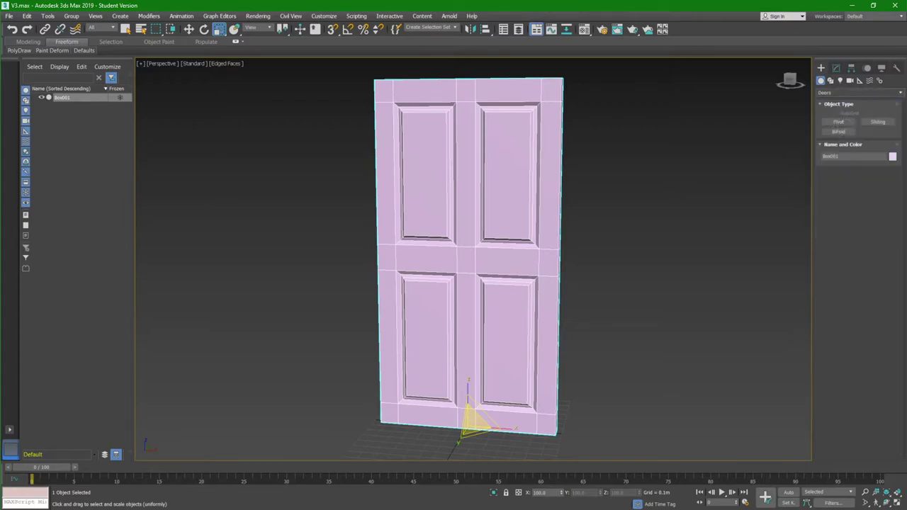
Try drawing pivot and sliding door presets, cancelling each one
{"action": "left_click", "coordinate": [838, 122]}
{"action": "left_click_drag", "start_coordinate": [631, 164], "coordinate": [602, 342]}
{"action": "right_click", "coordinate": [602, 345]}
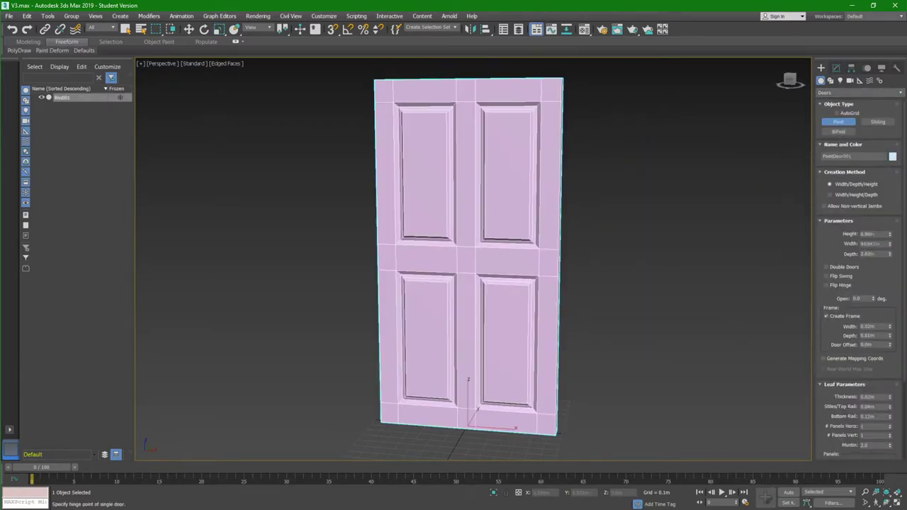
{"action": "left_click", "coordinate": [877, 121]}
{"action": "left_click_drag", "start_coordinate": [376, 440], "coordinate": [545, 445]}
{"action": "left_click", "coordinate": [399, 417]}
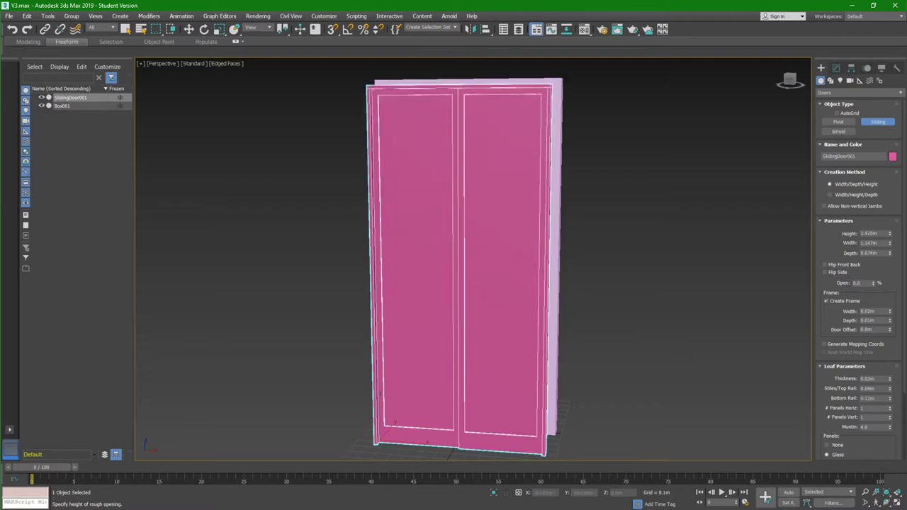
{"action": "right_click", "coordinate": [399, 416]}
{"action": "left_click", "coordinate": [838, 122]}
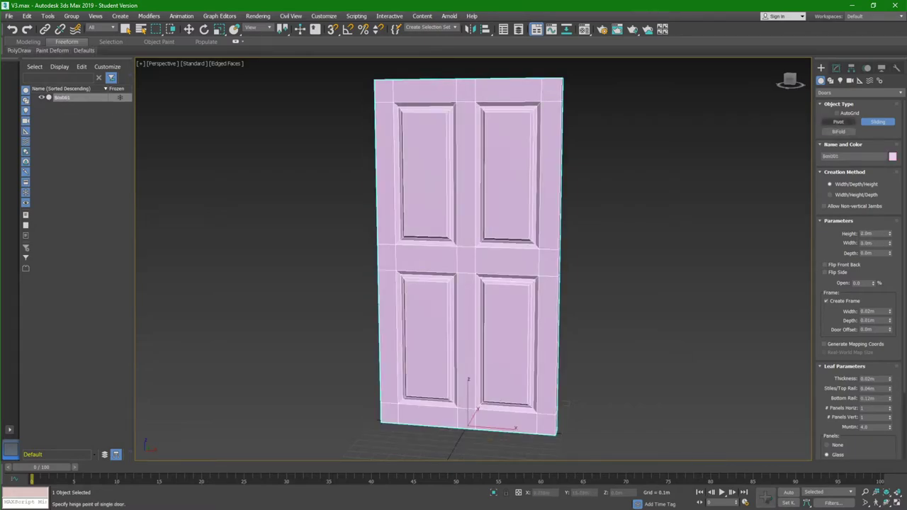
{"action": "left_click", "coordinate": [375, 441]}
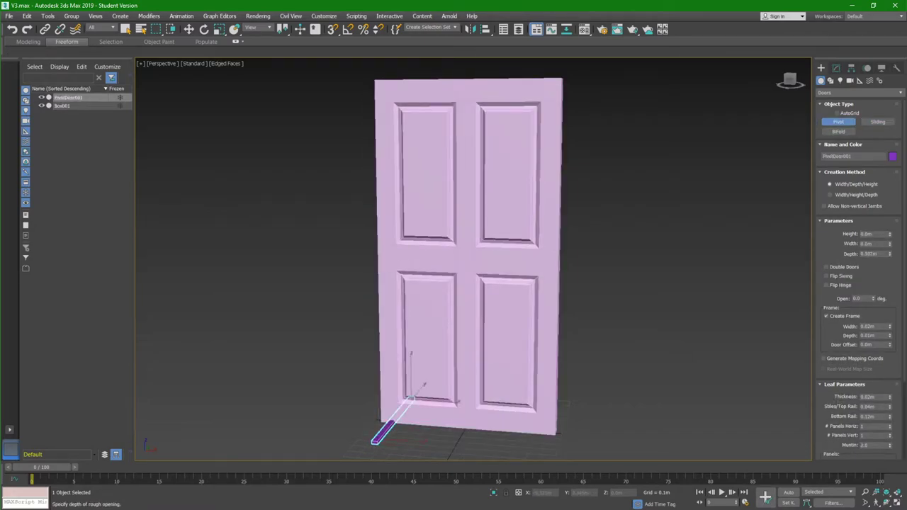
{"action": "right_click", "coordinate": [434, 356]}
Try bifold and pivot door presets, cancelling both
{"action": "left_click", "coordinate": [838, 132]}
{"action": "left_click_drag", "start_coordinate": [388, 432], "coordinate": [546, 443]}
{"action": "left_click", "coordinate": [546, 440]}
{"action": "right_click", "coordinate": [546, 212]}
{"action": "left_click", "coordinate": [838, 122]}
{"action": "left_click_drag", "start_coordinate": [376, 445], "coordinate": [551, 458]}
{"action": "left_click", "coordinate": [551, 454]}
{"action": "right_click", "coordinate": [551, 283]}
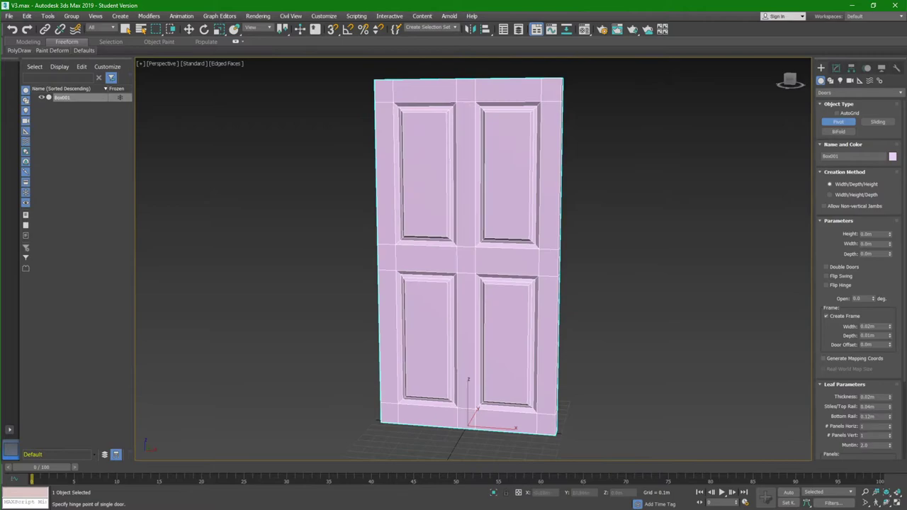
Return to the Standard Primitives geometry category
{"action": "left_click", "coordinate": [860, 92]}
{"action": "left_click", "coordinate": [830, 81]}
{"action": "left_click", "coordinate": [820, 80]}
{"action": "left_click", "coordinate": [859, 93]}
{"action": "left_click", "coordinate": [850, 108]}
{"action": "key", "text": "Up"}
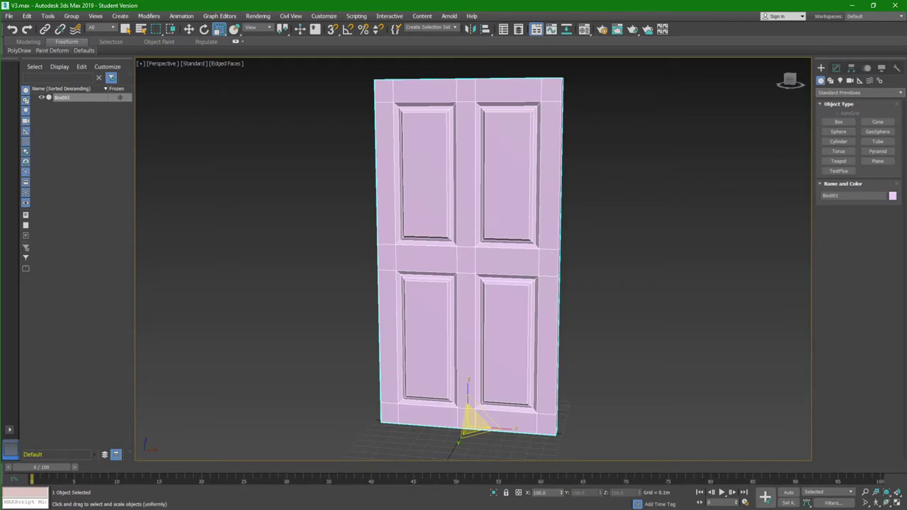
Draw a tapered cone on the door front and move it into place as the knob base
{"action": "left_click", "coordinate": [877, 122]}
{"action": "scroll", "coordinate": [347, 259], "scroll_direction": "up", "scroll_amount": 5}
{"action": "left_click_drag", "start_coordinate": [493, 248], "coordinate": [524, 250]}
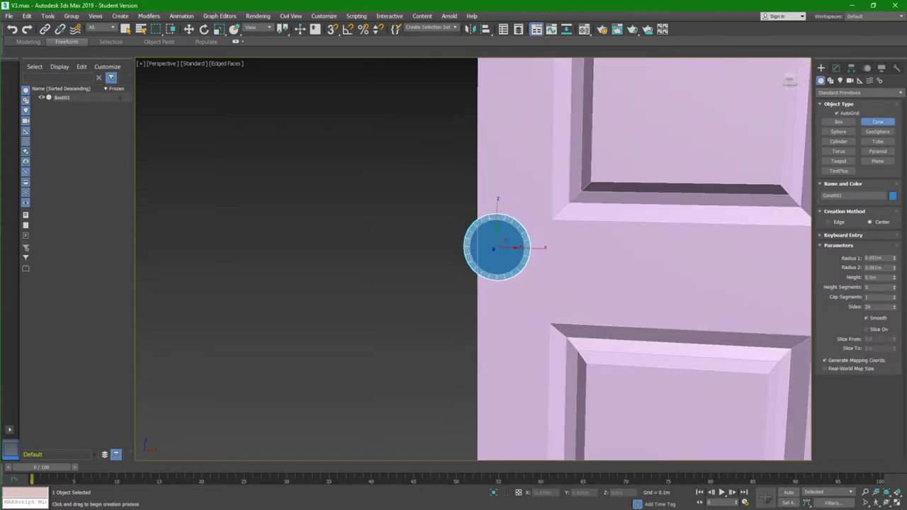
{"action": "left_click", "coordinate": [523, 234]}
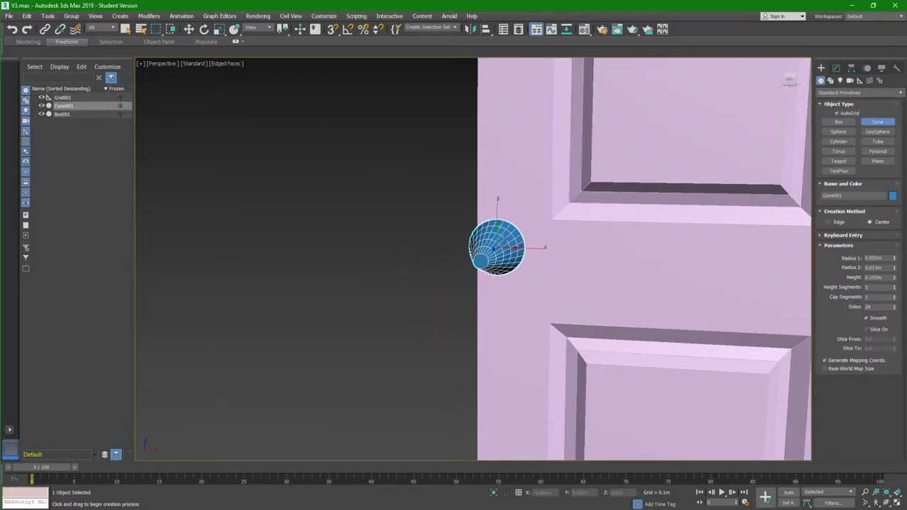
{"action": "key", "text": "w"}
{"action": "left_click_drag", "start_coordinate": [509, 242], "coordinate": [519, 284]}
{"action": "left_click", "coordinate": [838, 131]}
Draw a sphere at the cone's tip, shorten the cone and move the sphere against it
{"action": "middle_click_drag", "start_coordinate": [606, 257], "coordinate": [496, 259], "text": "alt"}
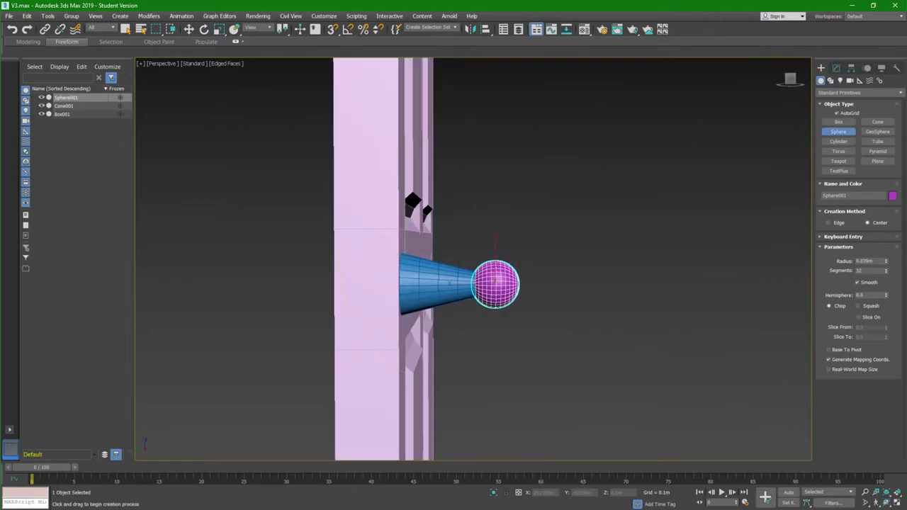
{"action": "key", "text": "r"}
{"action": "left_click", "coordinate": [432, 284]}
{"action": "left_click_drag", "start_coordinate": [439, 284], "coordinate": [358, 284]}
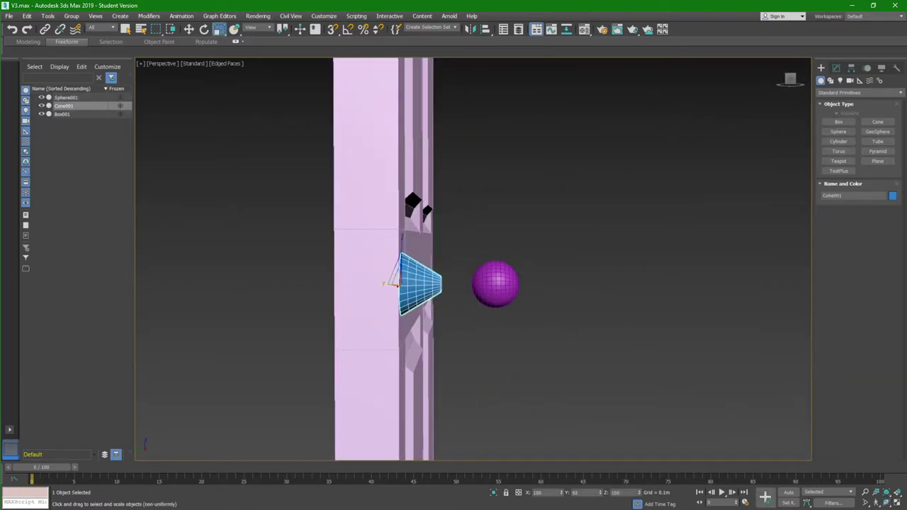
{"action": "key", "text": "w"}
{"action": "mouse_move", "coordinate": [494, 283]}
{"action": "left_mouse_down"}
{"action": "mouse_move", "coordinate": [460, 283]}
{"action": "mouse_move", "coordinate": [467, 298]}
{"action": "mouse_move", "coordinate": [461, 265]}
{"action": "left_mouse_up"}
{"action": "key", "text": "r"}
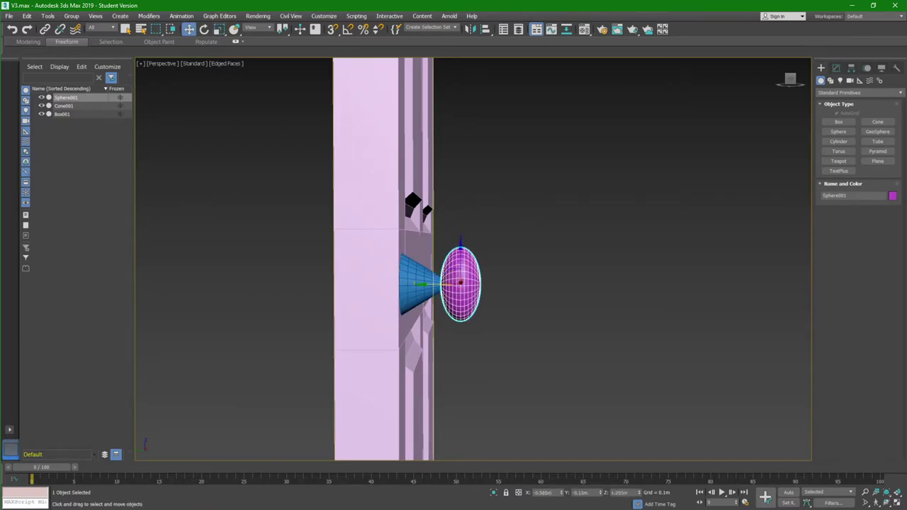
Stretch the sphere wider and taller into a knob shape
{"action": "middle_click_drag", "start_coordinate": [460, 269], "coordinate": [397, 269], "text": "alt"}
{"action": "key", "text": "w"}
{"action": "key", "text": "r"}
{"action": "left_click_drag", "start_coordinate": [461, 283], "coordinate": [460, 269]}
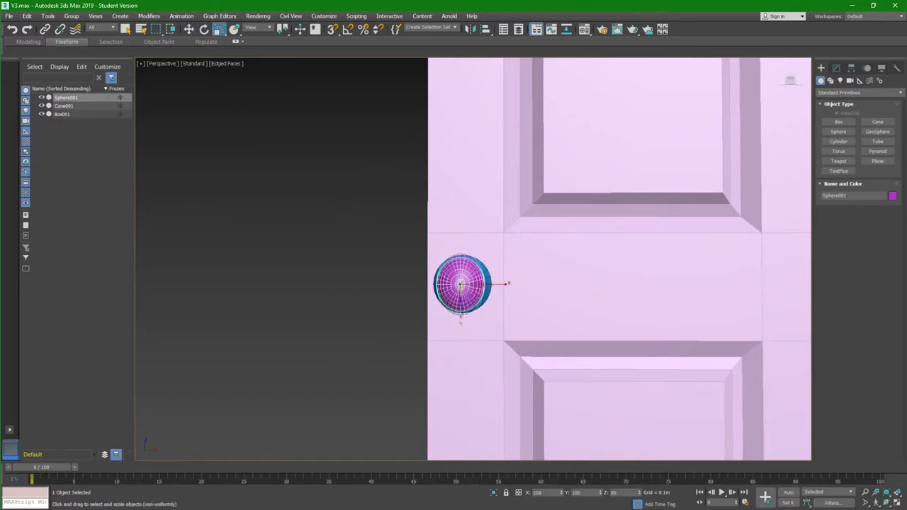
{"action": "scroll", "coordinate": [460, 329], "scroll_direction": "down", "scroll_amount": 3}
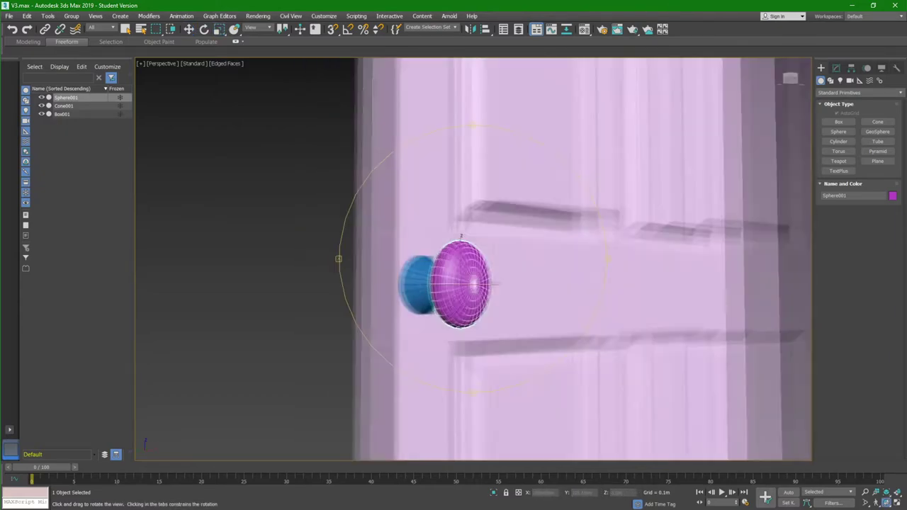
{"action": "mouse_move", "coordinate": [460, 329]}
{"action": "middle_mouse_down", "text": "alt"}
{"action": "mouse_move", "coordinate": [462, 321]}
{"action": "mouse_move", "coordinate": [496, 322]}
{"action": "mouse_move", "coordinate": [453, 323]}
{"action": "middle_mouse_up", "text": "alt"}
Delete the cone base, leaving only the sphere knob
{"action": "left_click", "coordinate": [447, 277]}
{"action": "key", "text": "r"}
{"action": "scroll", "coordinate": [446, 277], "scroll_direction": "up", "scroll_amount": 6}
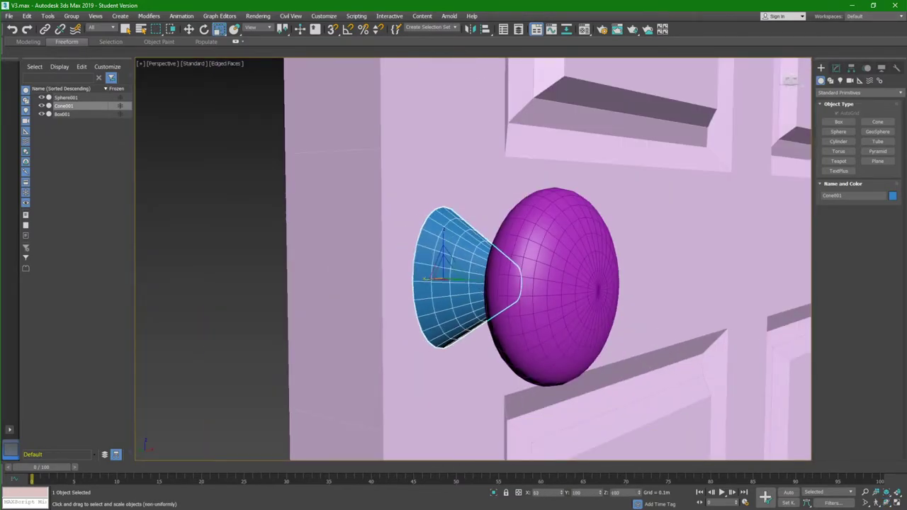
{"action": "scroll", "coordinate": [440, 272], "scroll_direction": "down", "scroll_amount": 6}
{"action": "mouse_move", "coordinate": [467, 283]}
{"action": "middle_mouse_down", "text": "alt"}
{"action": "mouse_move", "coordinate": [480, 283]}
{"action": "mouse_move", "coordinate": [453, 283]}
{"action": "middle_mouse_up", "text": "alt"}
{"action": "key", "text": "Delete"}
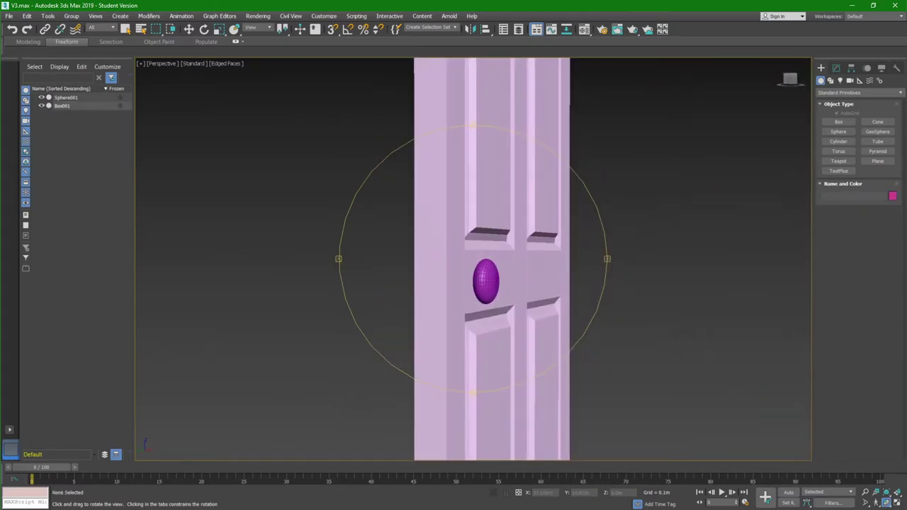
Delete the sphere knob and draw a cylinder knob on the door front
{"action": "left_click", "coordinate": [482, 280]}
{"action": "key", "text": "Delete"}
{"action": "left_click", "coordinate": [838, 141]}
{"action": "left_click_drag", "start_coordinate": [453, 280], "coordinate": [474, 280]}
{"action": "left_click", "coordinate": [489, 255]}
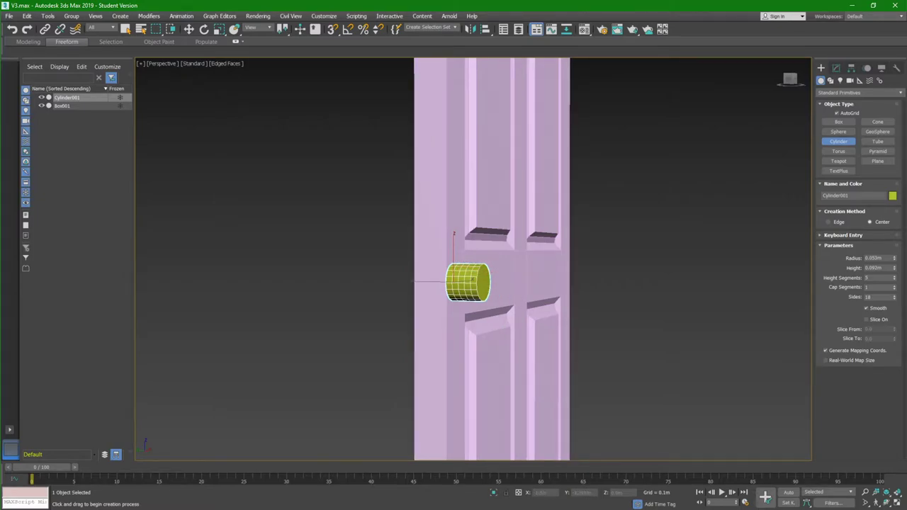
Add Edit Poly to the cylinder, try a Push/Pull bulge, then undo it
{"action": "left_click", "coordinate": [29, 41]}
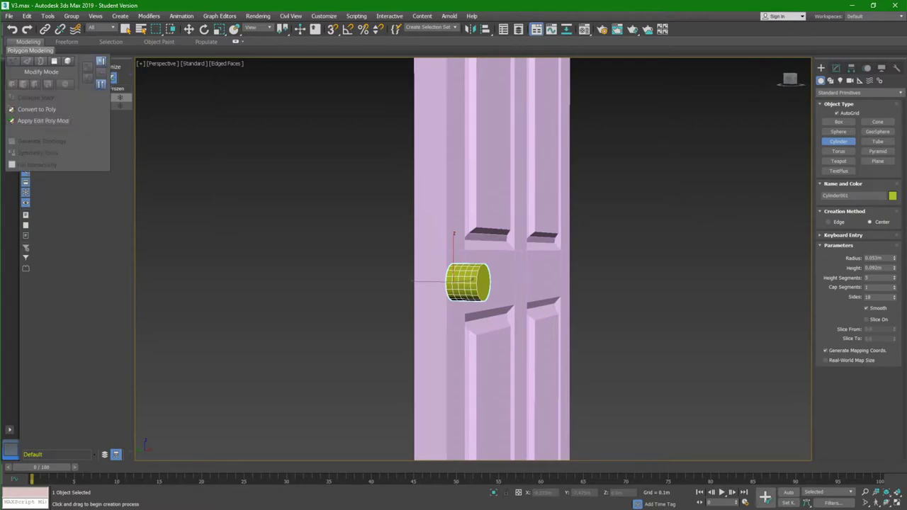
{"action": "left_click", "coordinate": [42, 121]}
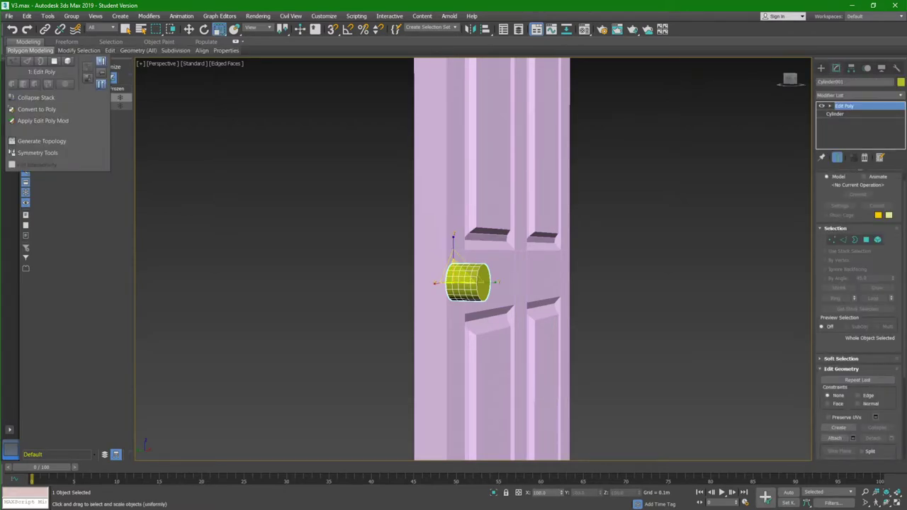
{"action": "left_click", "coordinate": [67, 41]}
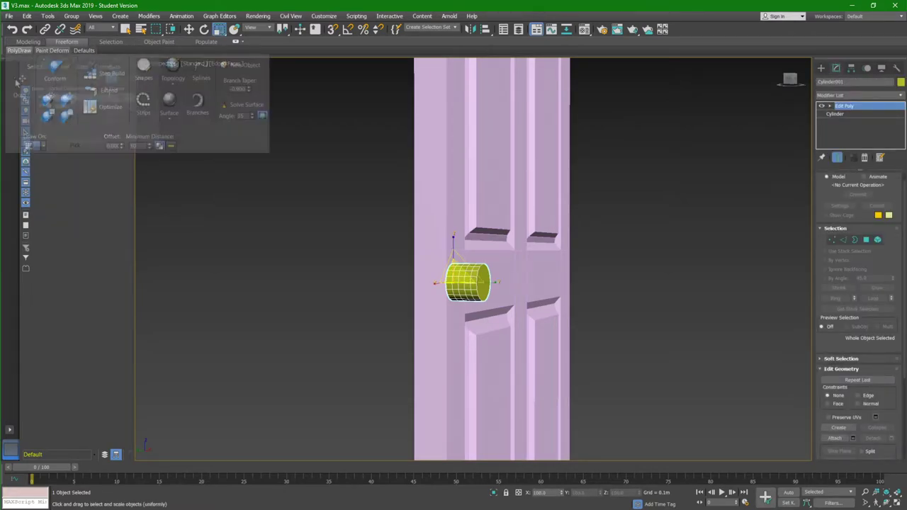
{"action": "left_click", "coordinate": [68, 71]}
{"action": "left_click_drag", "start_coordinate": [460, 280], "coordinate": [473, 277]}
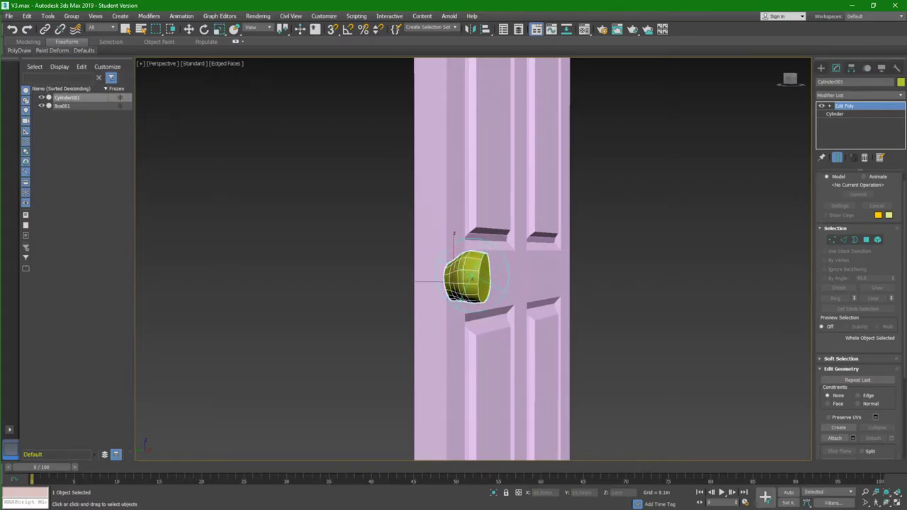
{"action": "key", "text": "ctrl+z"}
{"action": "key", "text": "z"}
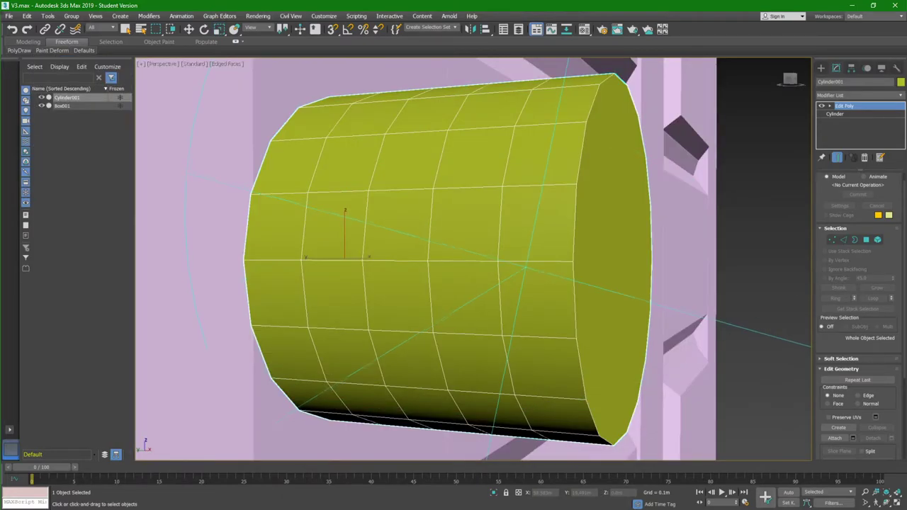
{"action": "middle_click_drag", "start_coordinate": [473, 259], "coordinate": [396, 270], "text": "alt"}
Sculpt the cylinder again with the Push/Pull paint-deform brush, undoing each attempt
{"action": "key", "text": "w"}
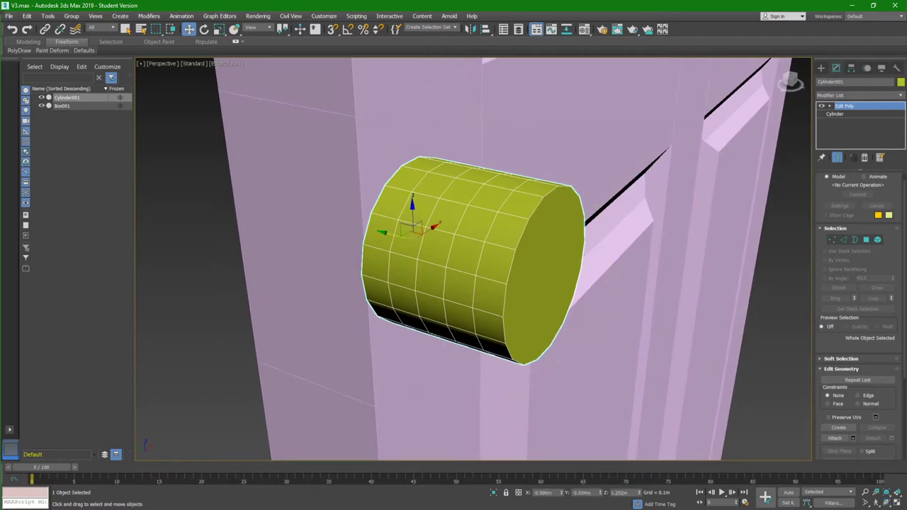
{"action": "left_click", "coordinate": [52, 50]}
{"action": "left_click", "coordinate": [68, 71]}
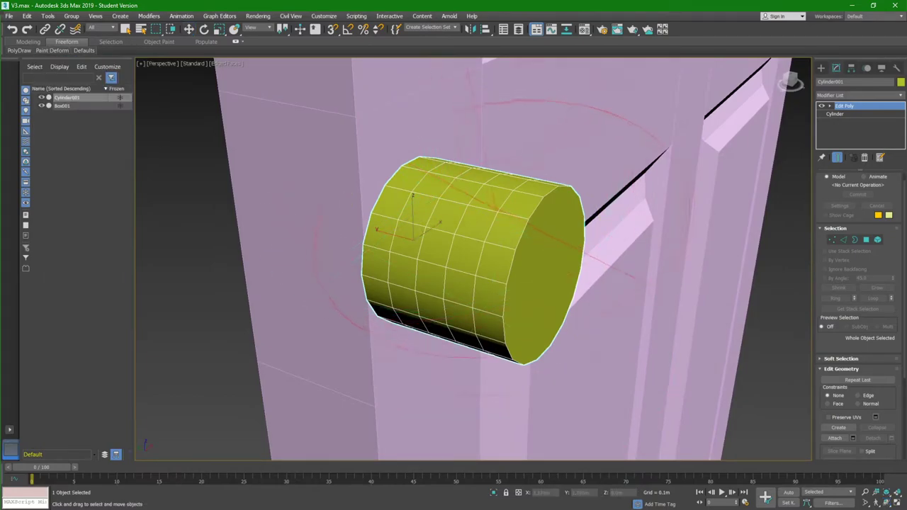
{"action": "mouse_move", "coordinate": [496, 255]}
{"action": "left_mouse_down"}
{"action": "mouse_move", "coordinate": [489, 248]}
{"action": "mouse_move", "coordinate": [528, 241]}
{"action": "left_mouse_up"}
{"action": "key", "text": "ctrl+z"}
{"action": "left_click_drag", "start_coordinate": [495, 241], "coordinate": [510, 237]}
{"action": "key", "text": "ctrl+z"}
{"action": "key", "text": "ctrl+y"}
{"action": "key", "text": "ctrl+z"}
Taper the cylinder with another deform brush, undo it, and delete Cylinder001
{"action": "left_click", "coordinate": [68, 71]}
{"action": "left_click_drag", "start_coordinate": [524, 233], "coordinate": [513, 275]}
{"action": "key", "text": "ctrl+z"}
{"action": "key", "text": "ctrl+z"}
{"action": "key", "text": "ctrl+z"}
{"action": "key", "text": "ctrl+z"}
{"action": "key", "text": "Delete"}
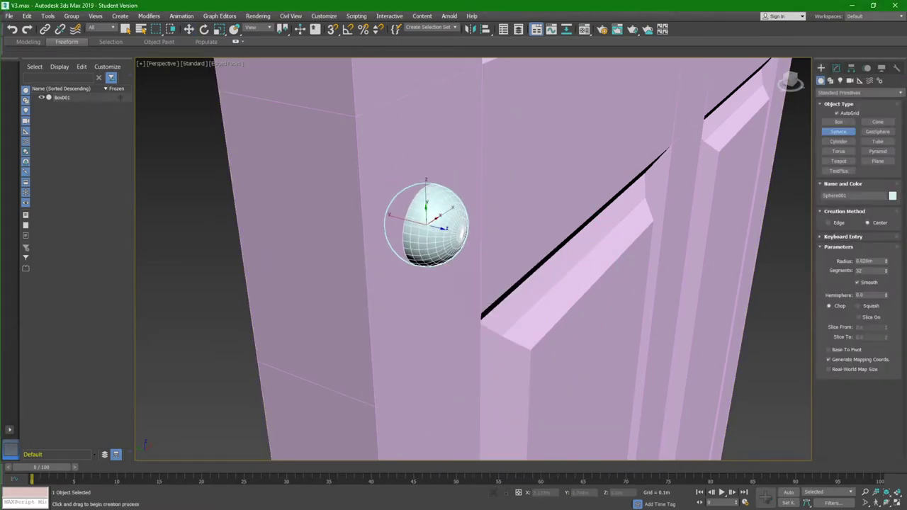
Scale the sphere flat and Shift-drag a clone, Sphere002
{"action": "key", "text": "r"}
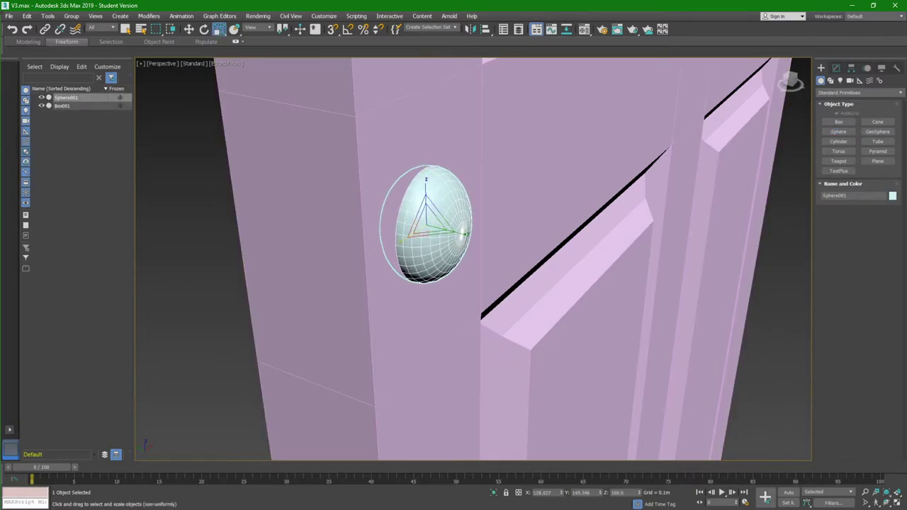
{"action": "scroll", "coordinate": [425, 234], "scroll_direction": "down", "scroll_amount": 5}
{"action": "middle_click_drag", "start_coordinate": [425, 234], "coordinate": [496, 241], "text": "alt"}
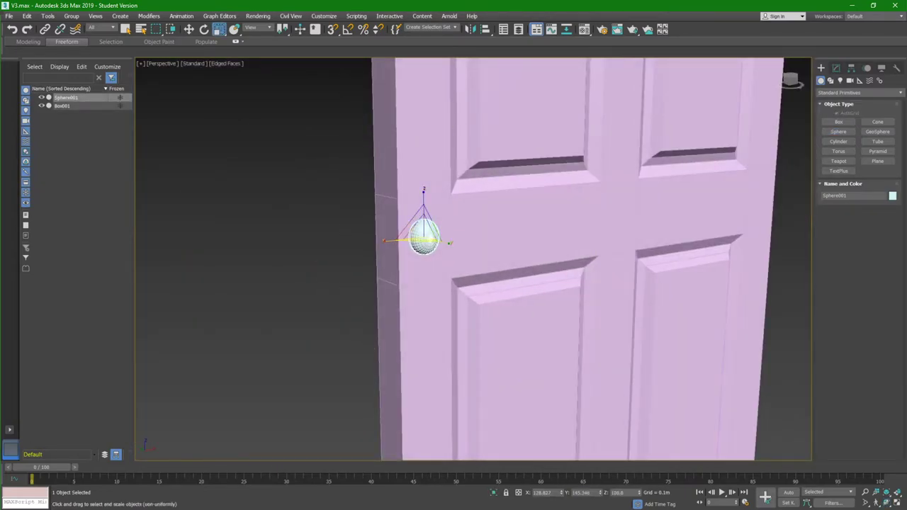
{"action": "left_click_drag", "start_coordinate": [425, 234], "coordinate": [440, 237], "text": "shift"}
{"action": "scroll", "coordinate": [453, 248], "scroll_direction": "up", "scroll_amount": 5}
{"action": "middle_click_drag", "start_coordinate": [453, 247], "coordinate": [496, 255], "text": "alt"}
{"action": "scroll", "coordinate": [468, 255], "scroll_direction": "down", "scroll_amount": 2}
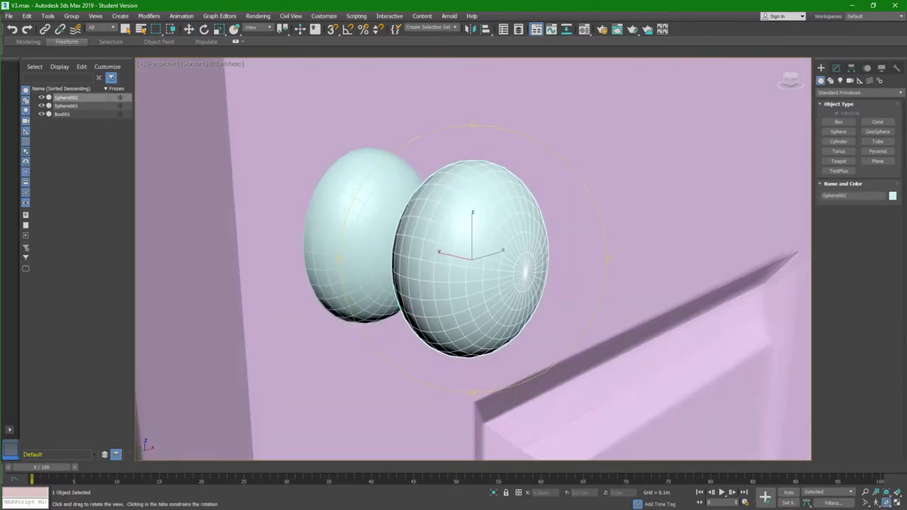
Scale Sphere002 larger and flatter, and check the two-part knob from several angles
{"action": "key", "text": "r"}
{"action": "left_click_drag", "start_coordinate": [471, 255], "coordinate": [471, 226]}
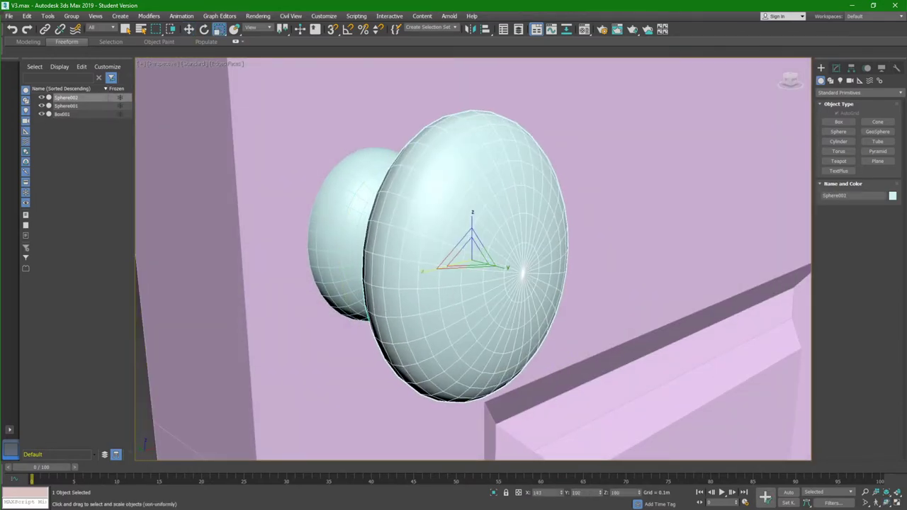
{"action": "key", "text": "w"}
{"action": "mouse_move", "coordinate": [473, 258]}
{"action": "middle_mouse_down", "text": "alt"}
{"action": "mouse_move", "coordinate": [510, 259]}
{"action": "mouse_move", "coordinate": [496, 259]}
{"action": "middle_mouse_up", "text": "alt"}
{"action": "scroll", "coordinate": [473, 258], "scroll_direction": "down", "scroll_amount": 2}
{"action": "middle_click_drag", "start_coordinate": [441, 250], "coordinate": [473, 258], "text": "alt"}
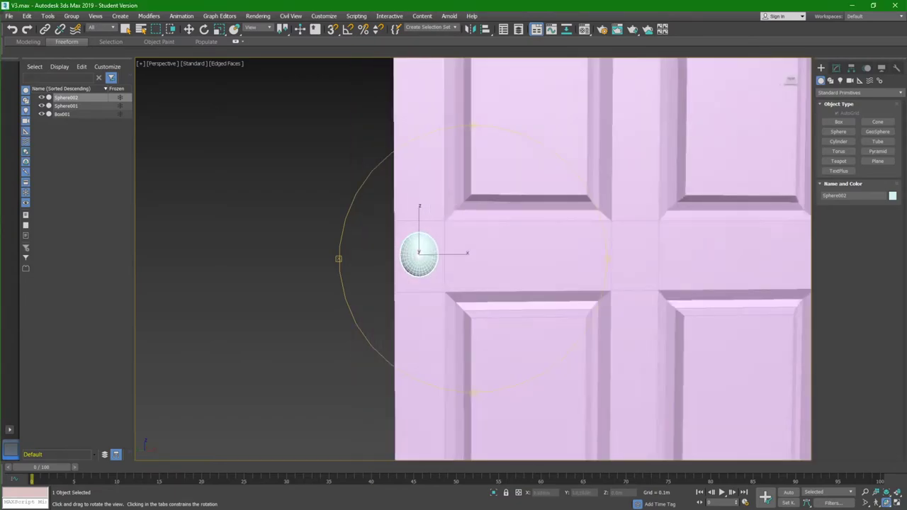
{"action": "middle_click_drag", "start_coordinate": [442, 260], "coordinate": [442, 287], "text": "alt"}
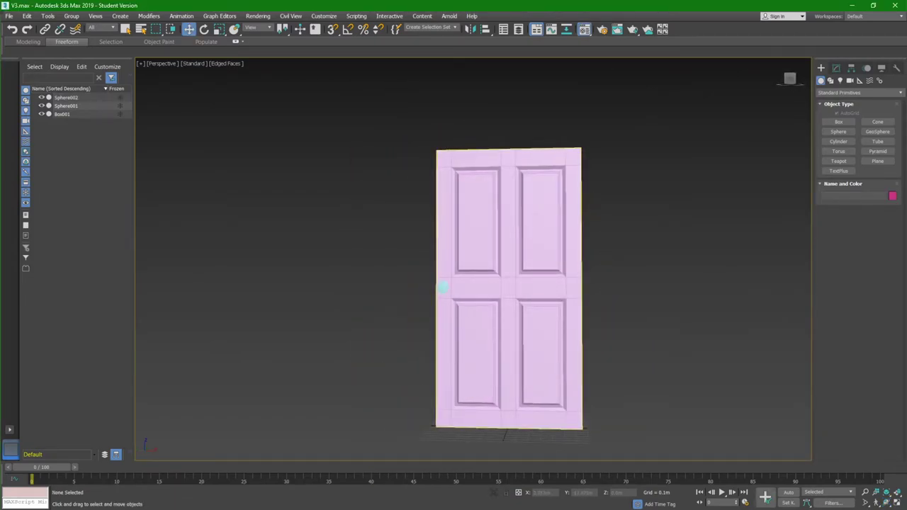
Put an oak wood JPG Bitmap in Box001's Diffuse and show it shaded in the viewport
{"action": "left_click", "coordinate": [442, 286]}
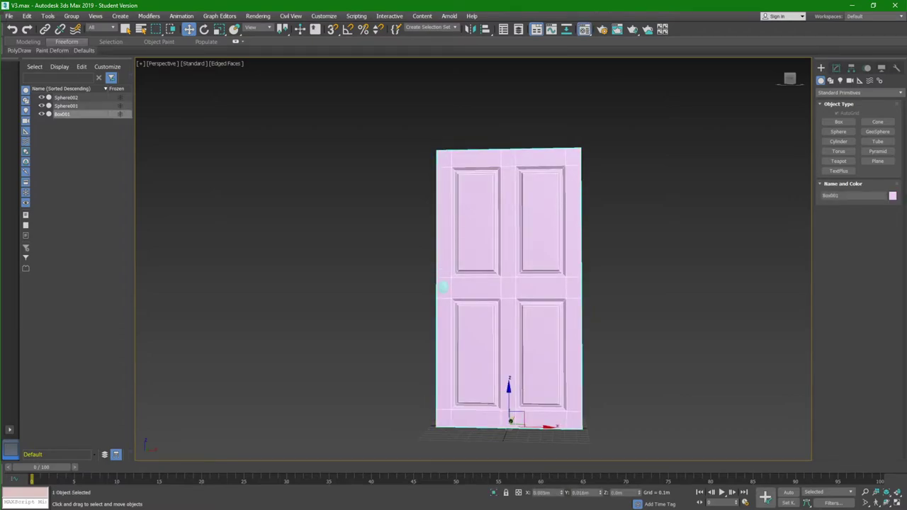
{"action": "key", "text": "m"}
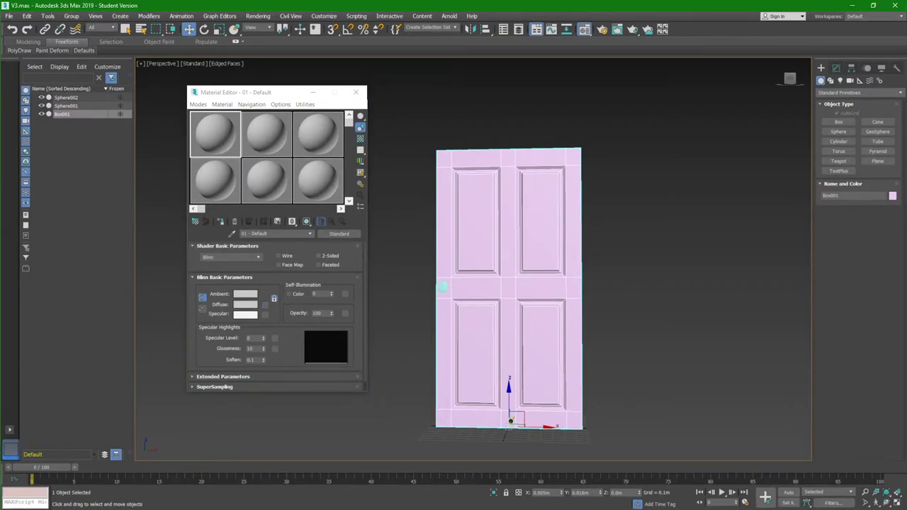
{"action": "double_click", "coordinate": [606, 153]}
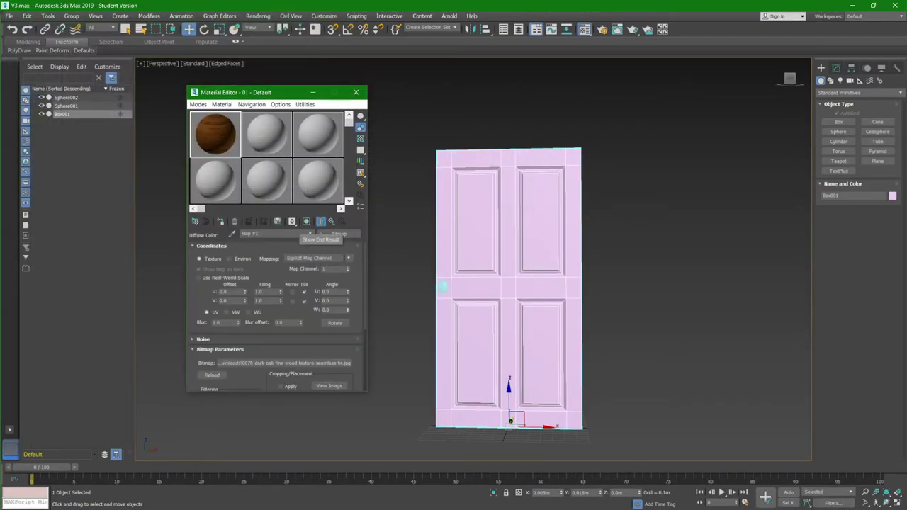
{"action": "left_click", "coordinate": [306, 221]}
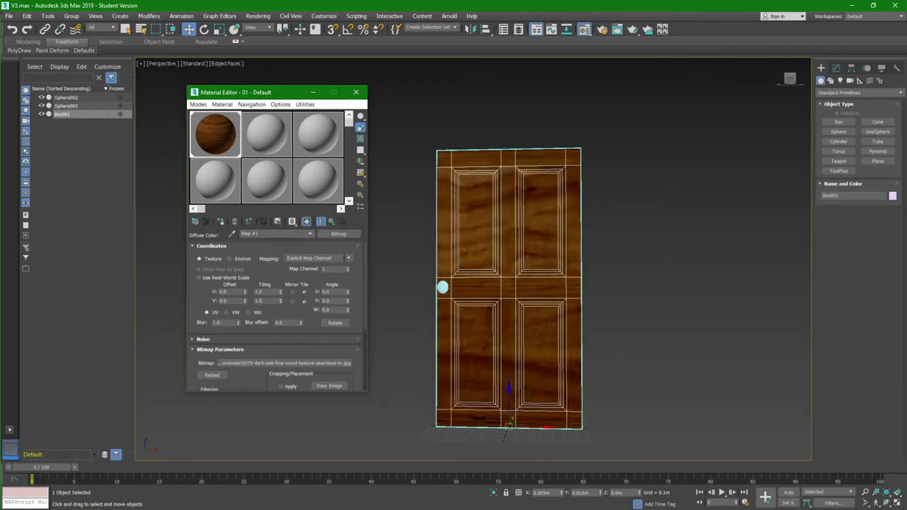
{"action": "scroll", "coordinate": [277, 312], "scroll_direction": "down", "scroll_amount": 2}
{"action": "scroll", "coordinate": [276, 312], "scroll_direction": "down", "scroll_amount": 1}
{"action": "scroll", "coordinate": [276, 312], "scroll_direction": "down", "scroll_amount": 2}
{"action": "scroll", "coordinate": [276, 312], "scroll_direction": "up", "scroll_amount": 3}
Add a Box-type UVW Map modifier to the door and select its gizmo
{"action": "key", "text": "m"}
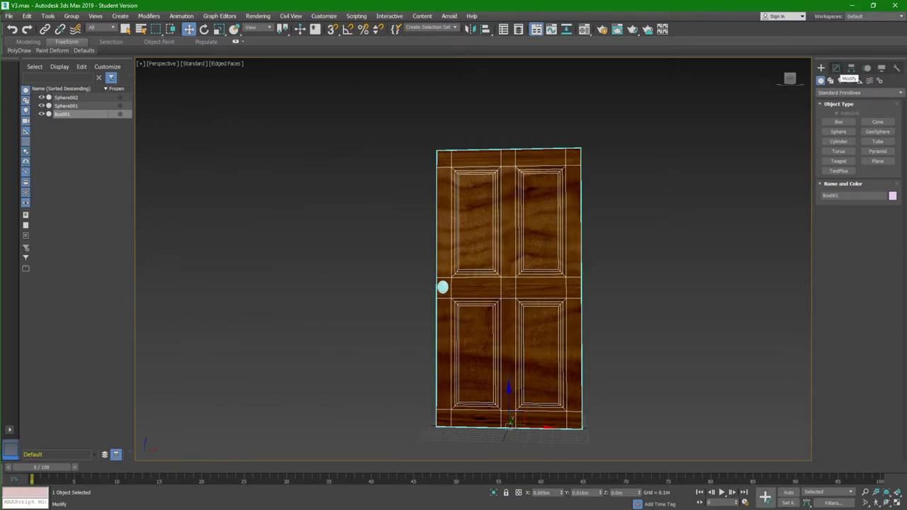
{"action": "left_click", "coordinate": [835, 68]}
{"action": "left_click", "coordinate": [859, 95]}
{"action": "left_click", "coordinate": [857, 310]}
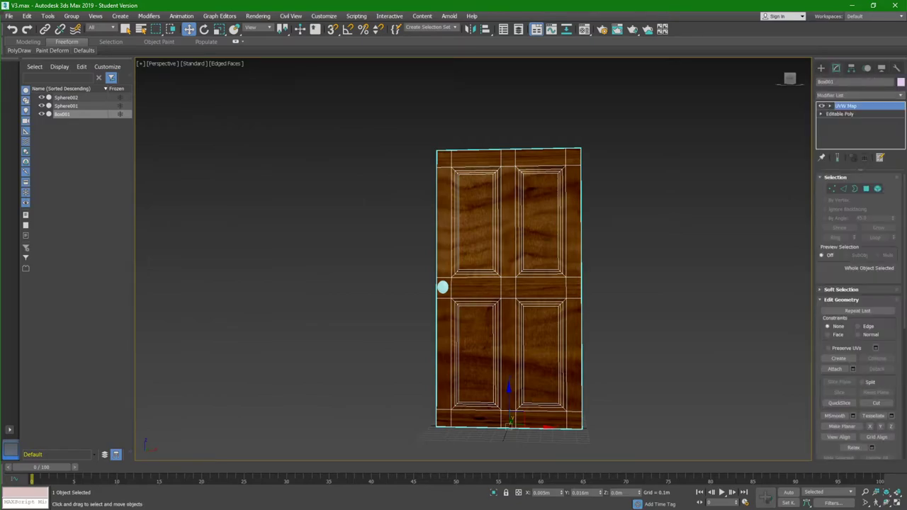
{"action": "left_click", "coordinate": [838, 230]}
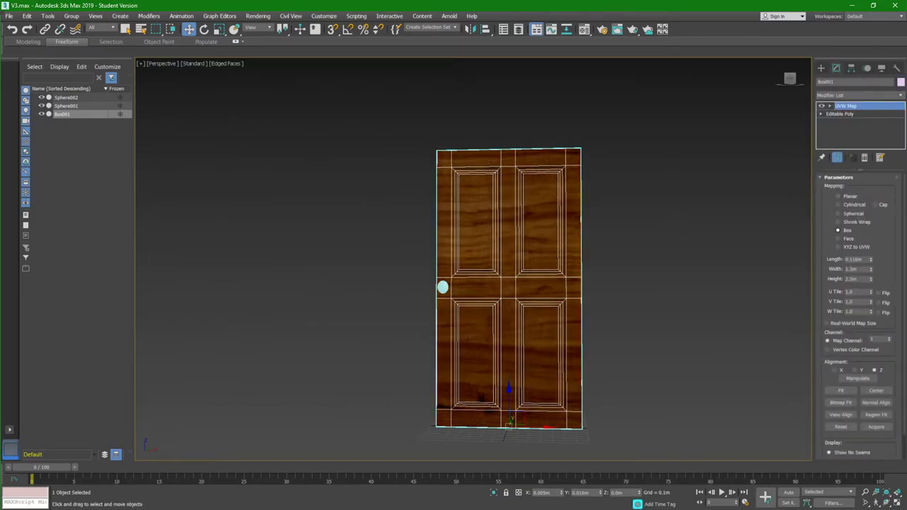
{"action": "key", "text": "1"}
{"action": "left_click_drag", "start_coordinate": [508, 273], "coordinate": [509, 410]}
{"action": "key", "text": "ctrl+z"}
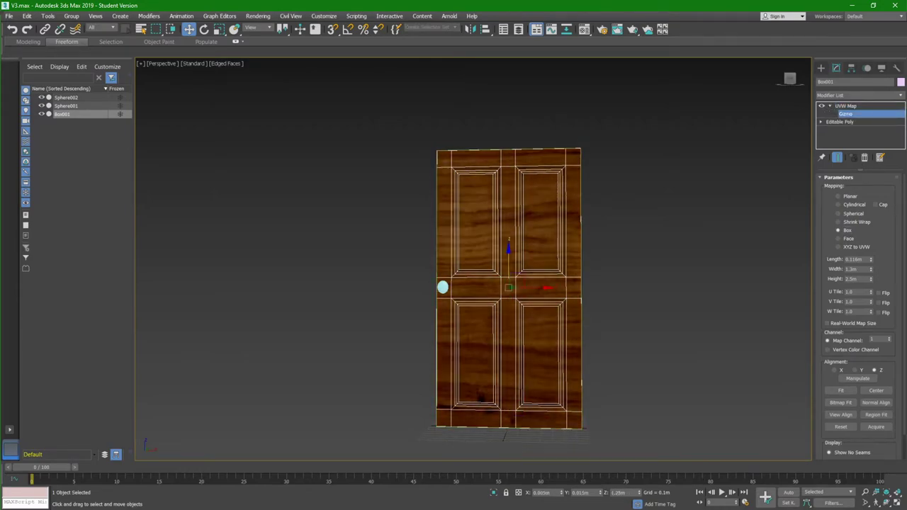
Rotate the mapping gizmo 90° in Y so the wood grain runs vertically
{"action": "key", "text": "e"}
{"action": "left_click_drag", "start_coordinate": [509, 237], "coordinate": [560, 255]}
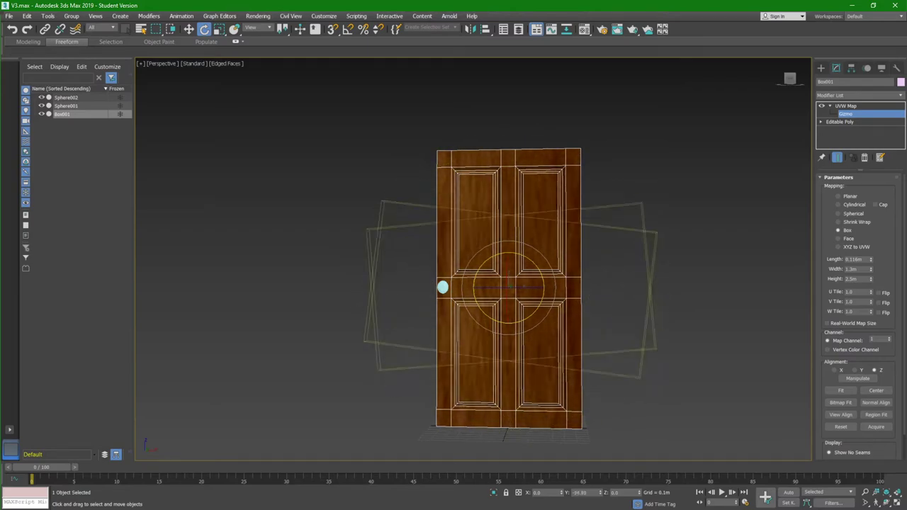
{"action": "key", "text": "ctrl+z"}
{"action": "left_click_drag", "start_coordinate": [509, 237], "coordinate": [552, 255]}
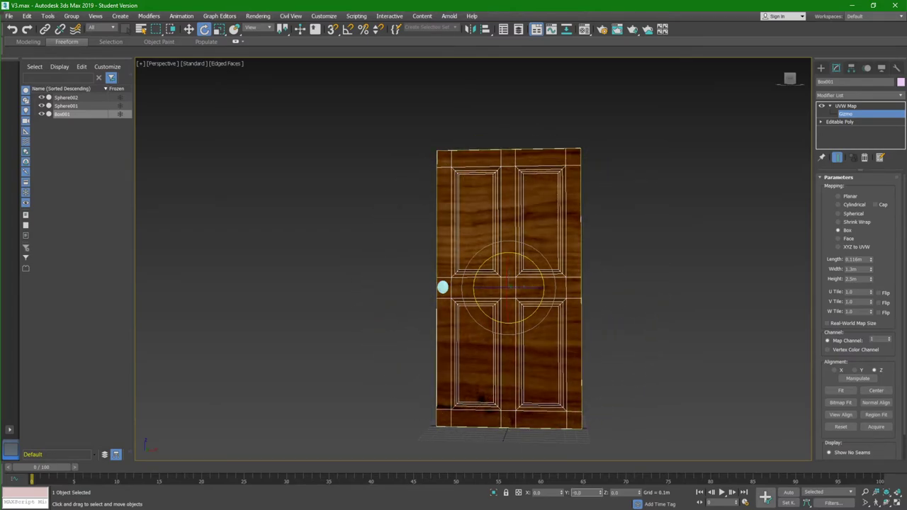
{"action": "left_click", "coordinate": [579, 492]}
{"action": "type", "text": "90"}
{"action": "key", "text": "Return"}
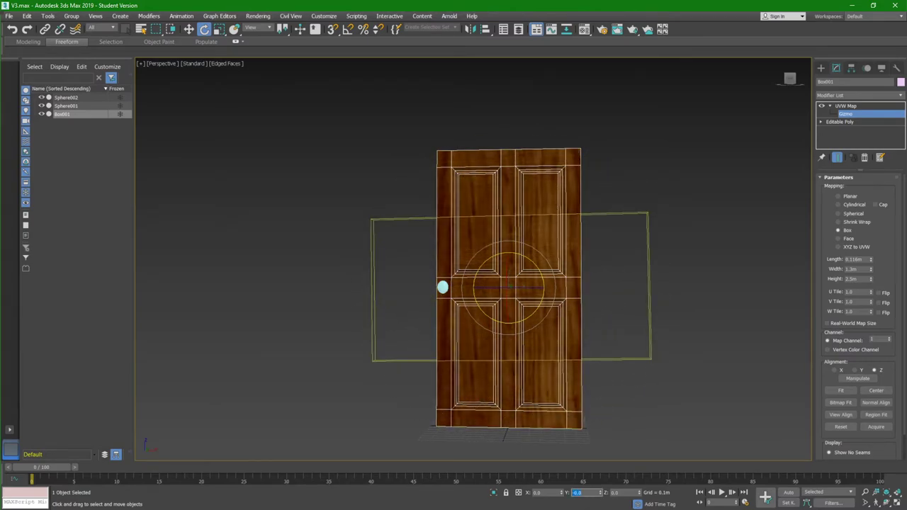
{"action": "type", "text": "-90"}
{"action": "key", "text": "Return"}
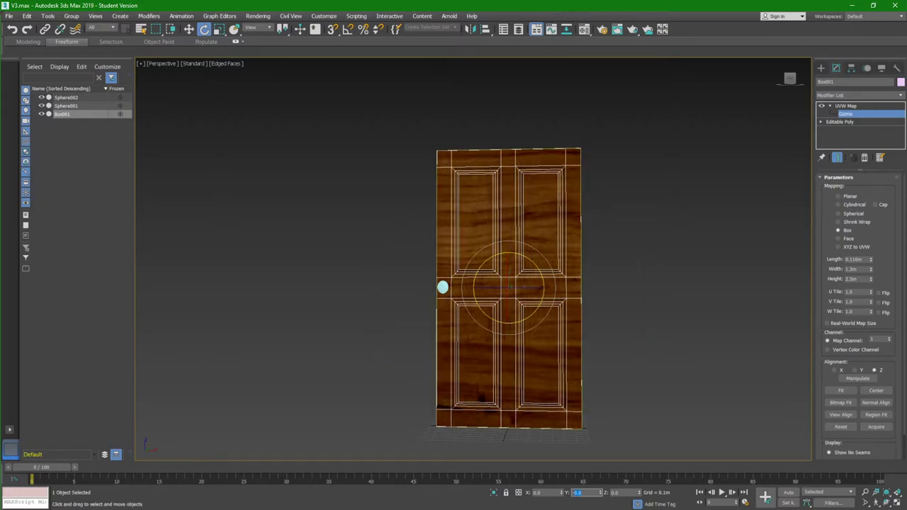
{"action": "type", "text": "90"}
{"action": "key", "text": "Return"}
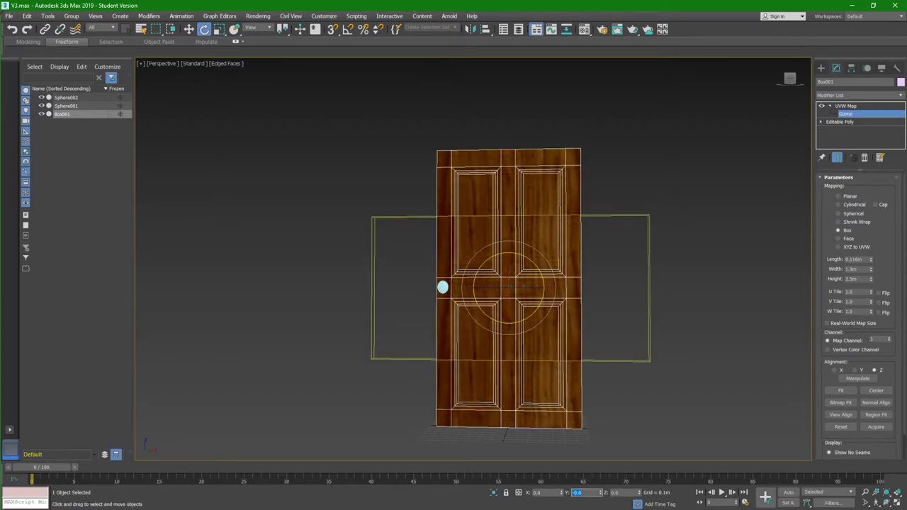
Scale the mapping gizmo to fit the door's width and height
{"action": "key", "text": "r"}
{"action": "left_click_drag", "start_coordinate": [508, 289], "coordinate": [508, 312]}
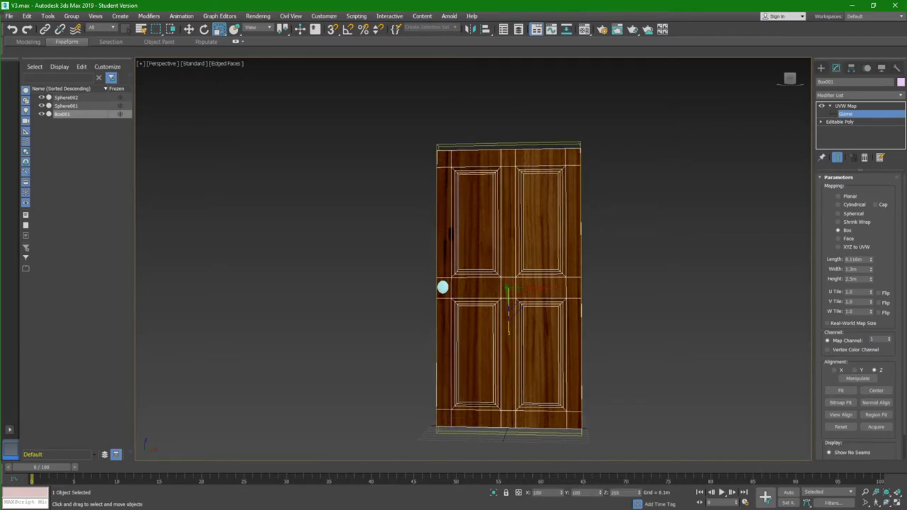
{"action": "left_click_drag", "start_coordinate": [508, 312], "coordinate": [508, 282]}
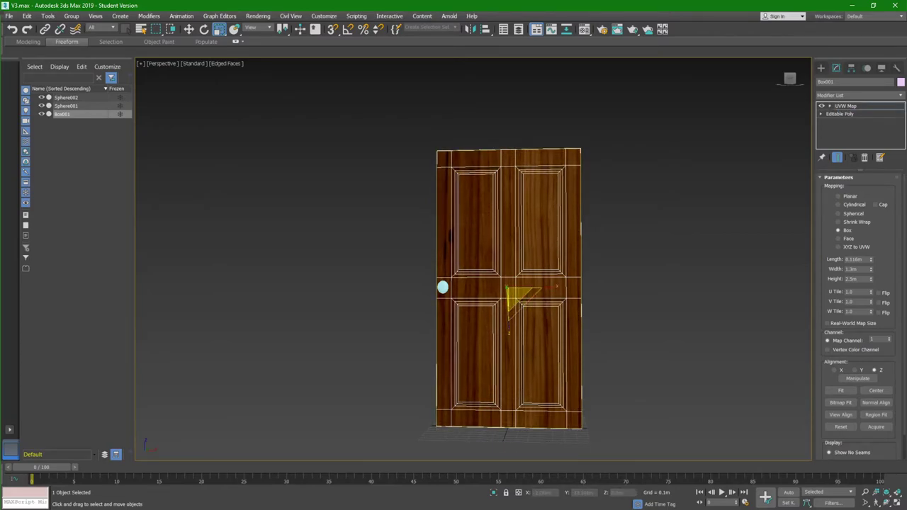
{"action": "key", "text": "ctrl+d"}
{"action": "left_click", "coordinate": [225, 63]}
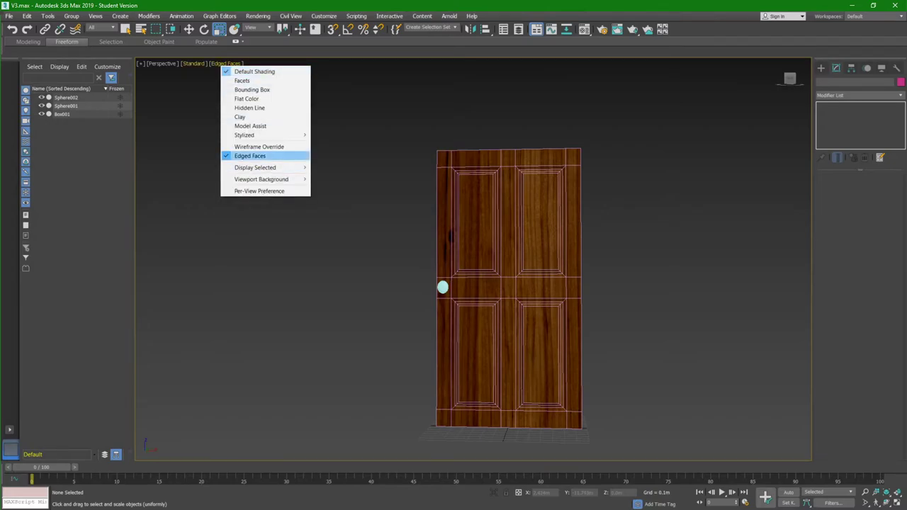
Hide edges on the shaded door, reselect Box001 and open the Compact Material Editor
{"action": "left_click", "coordinate": [252, 154]}
{"action": "middle_click_drag", "start_coordinate": [495, 284], "coordinate": [538, 283], "text": "alt"}
{"action": "left_click_drag", "start_coordinate": [453, 283], "coordinate": [471, 290]}
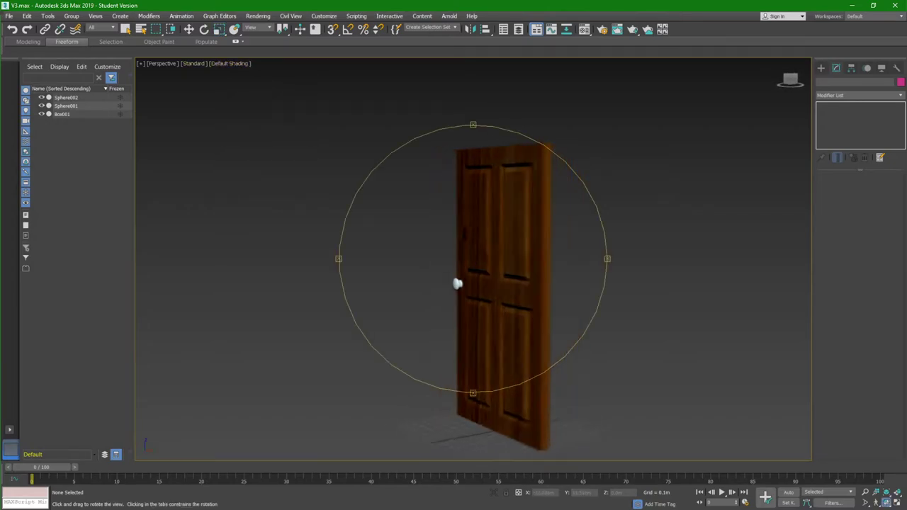
{"action": "key", "text": "r"}
{"action": "left_click", "coordinate": [509, 283]}
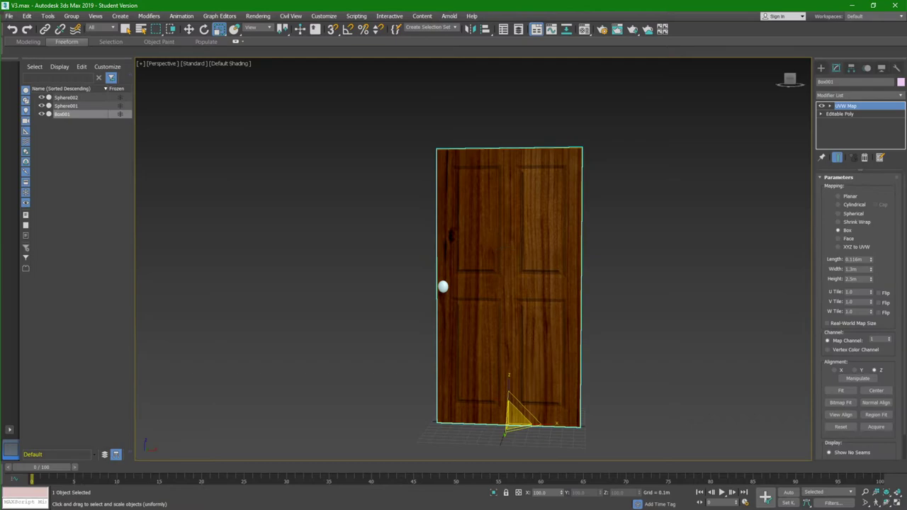
{"action": "middle_click_drag", "start_coordinate": [496, 283], "coordinate": [481, 283], "text": "alt"}
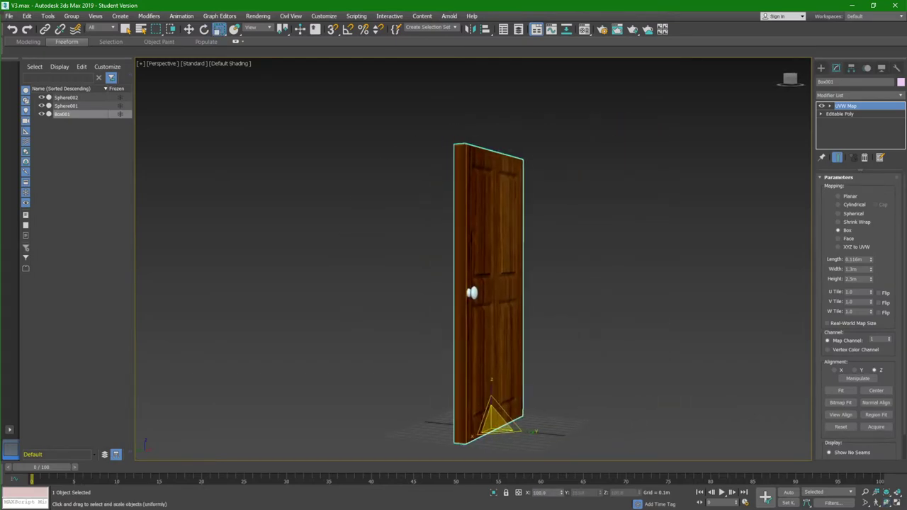
{"action": "left_click", "coordinate": [436, 291]}
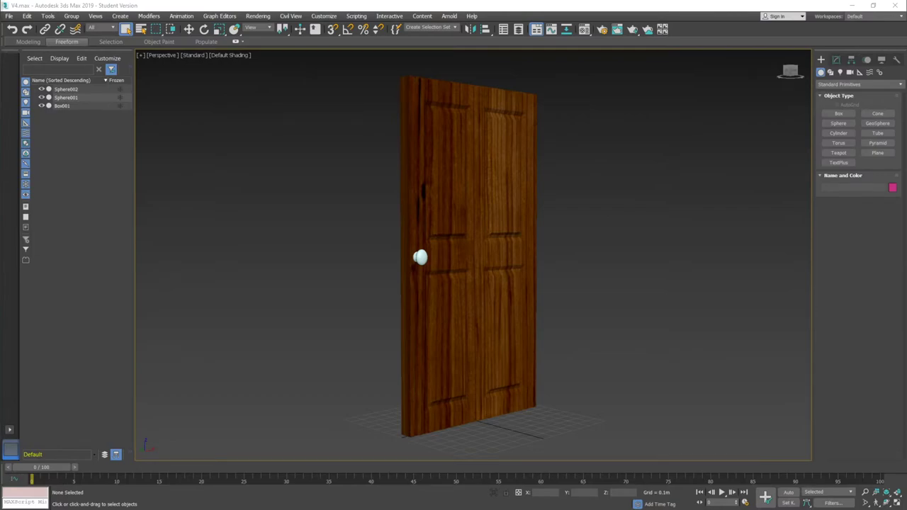
{"action": "left_click", "coordinate": [480, 250]}
{"action": "middle_click_drag", "start_coordinate": [567, 251], "coordinate": [481, 248], "text": "alt"}
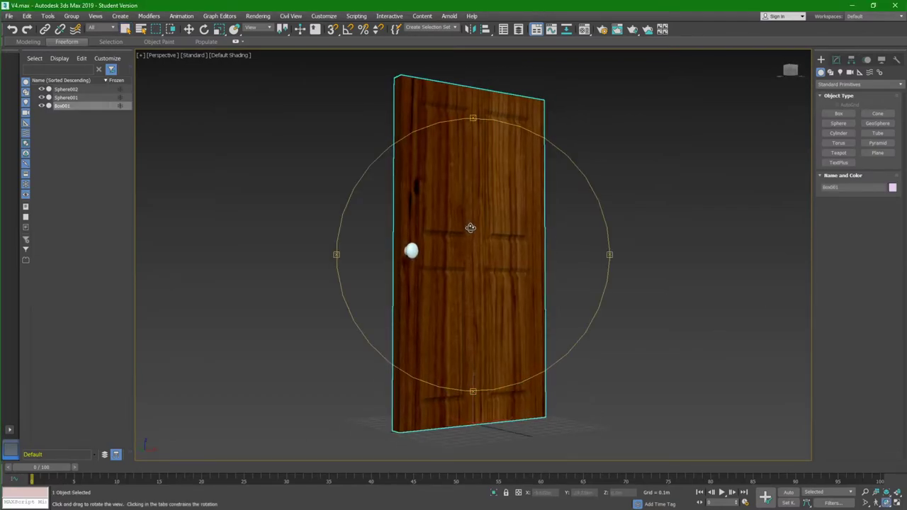
{"action": "key", "text": "m"}
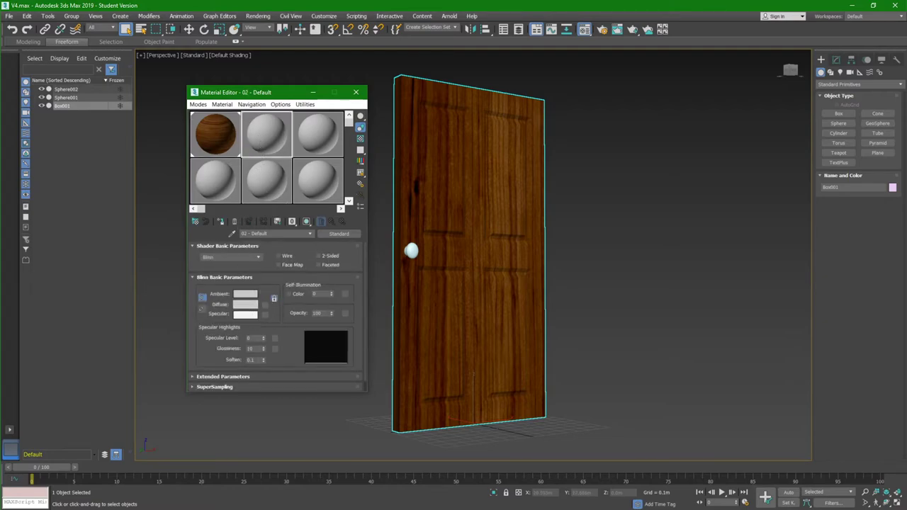
Give slot 2 a light grey Diffuse and the Metal shader
{"action": "left_click", "coordinate": [245, 304]}
{"action": "left_click_drag", "start_coordinate": [500, 229], "coordinate": [500, 157]}
{"action": "left_click", "coordinate": [668, 239]}
{"action": "left_click", "coordinate": [251, 258]}
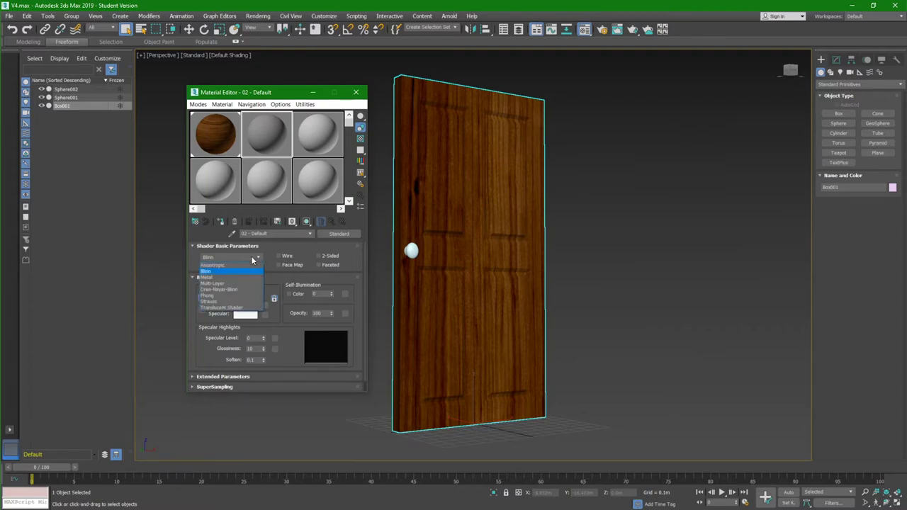
{"action": "left_click", "coordinate": [233, 278]}
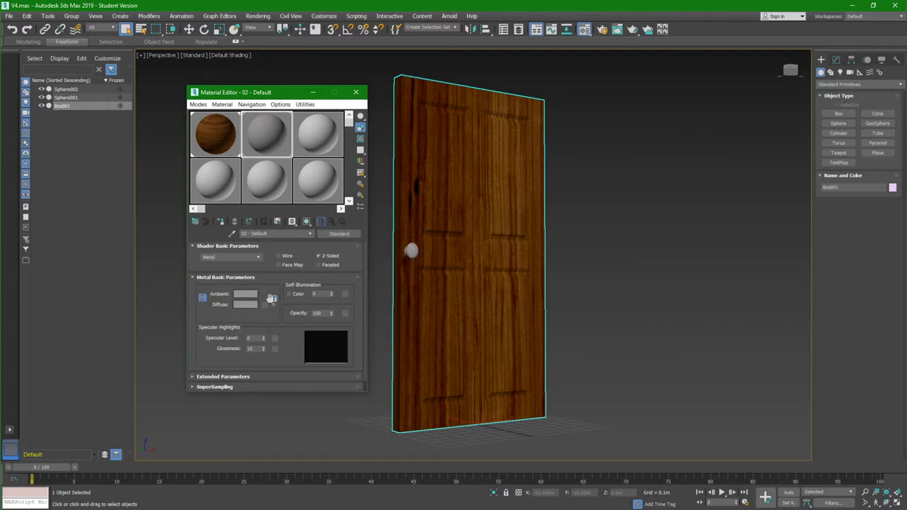
Adjust the Glossiness, close the Material Editor, and select both knob spheres
{"action": "scroll", "coordinate": [240, 365], "scroll_direction": "down", "scroll_amount": 1}
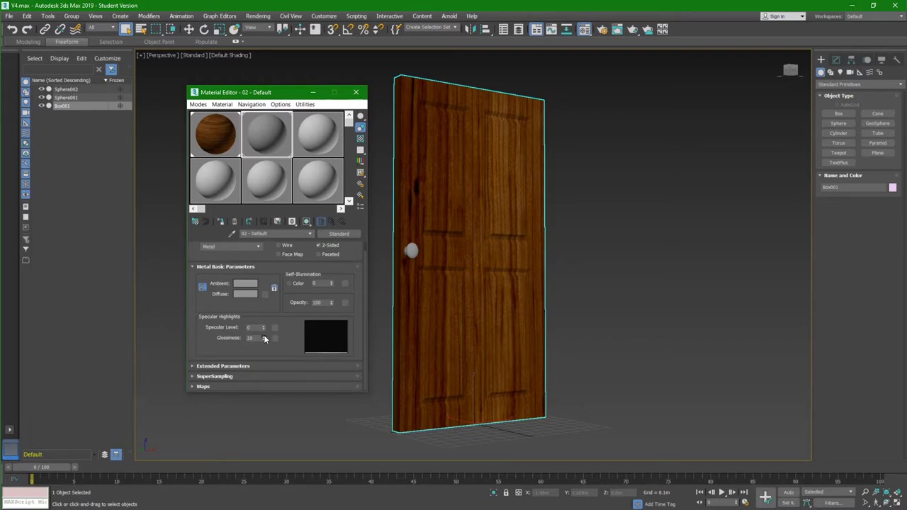
{"action": "double_click", "coordinate": [254, 338]}
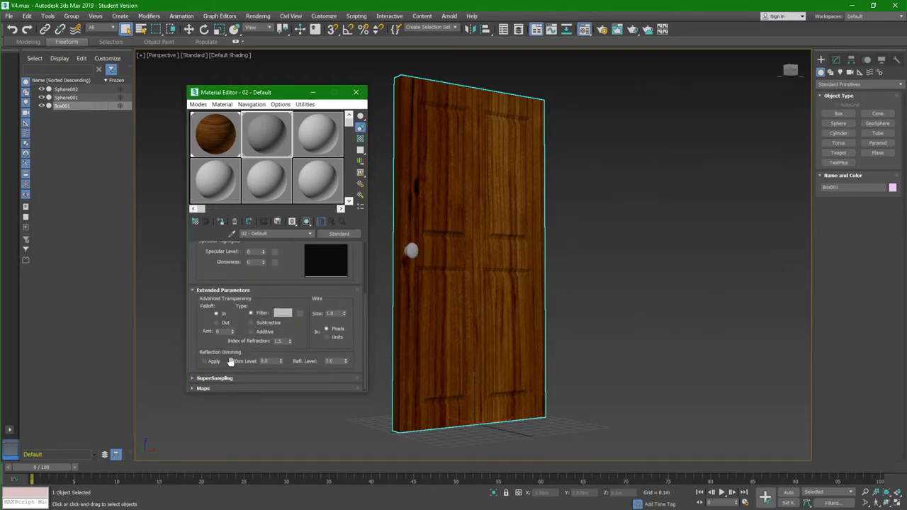
{"action": "left_click", "coordinate": [355, 92]}
{"action": "middle_click_drag", "start_coordinate": [384, 146], "coordinate": [382, 148], "text": "alt"}
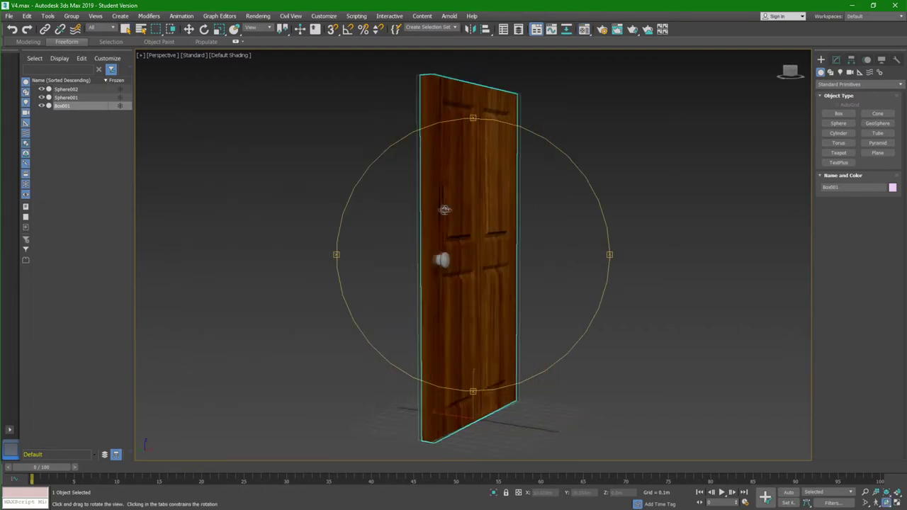
{"action": "left_click", "coordinate": [68, 98]}
{"action": "left_click", "coordinate": [72, 89], "text": "ctrl"}
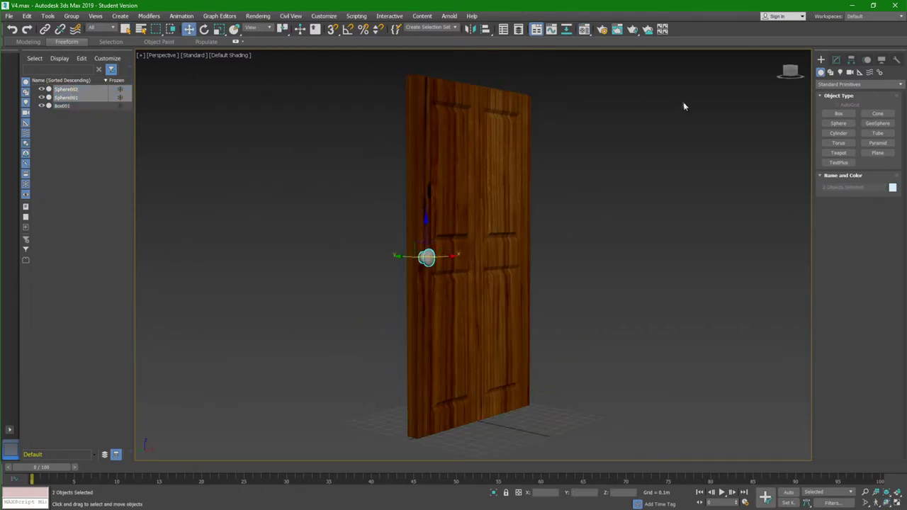
Move the knob against the door, clone it, and rotate the copy 180°
{"action": "middle_click_drag", "start_coordinate": [683, 106], "coordinate": [736, 140], "text": "alt"}
{"action": "middle_click_drag", "start_coordinate": [510, 210], "coordinate": [477, 227], "text": "alt"}
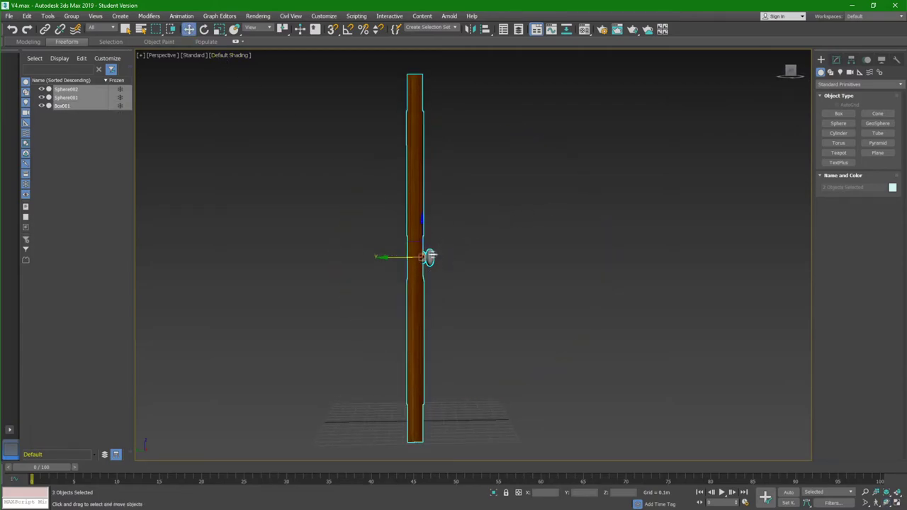
{"action": "left_click_drag", "start_coordinate": [388, 256], "coordinate": [379, 256]}
{"action": "left_click", "coordinate": [452, 299]}
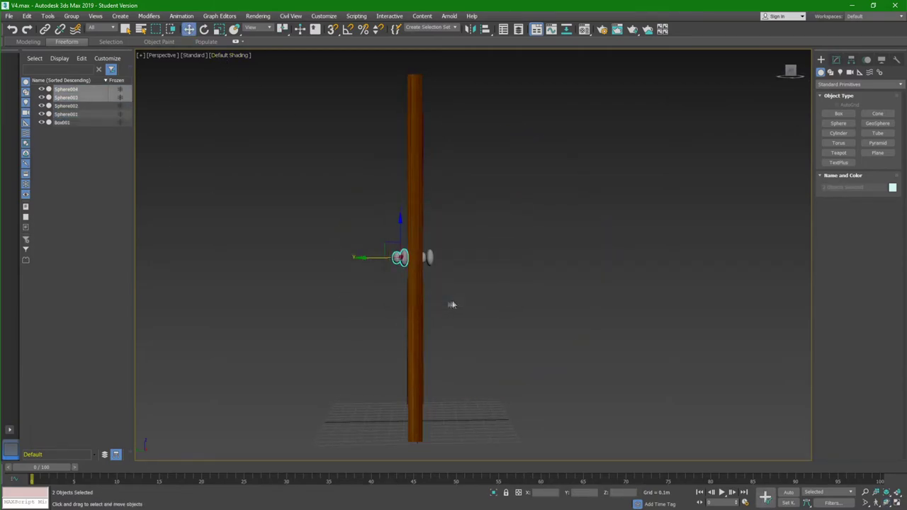
{"action": "left_click", "coordinate": [204, 29]}
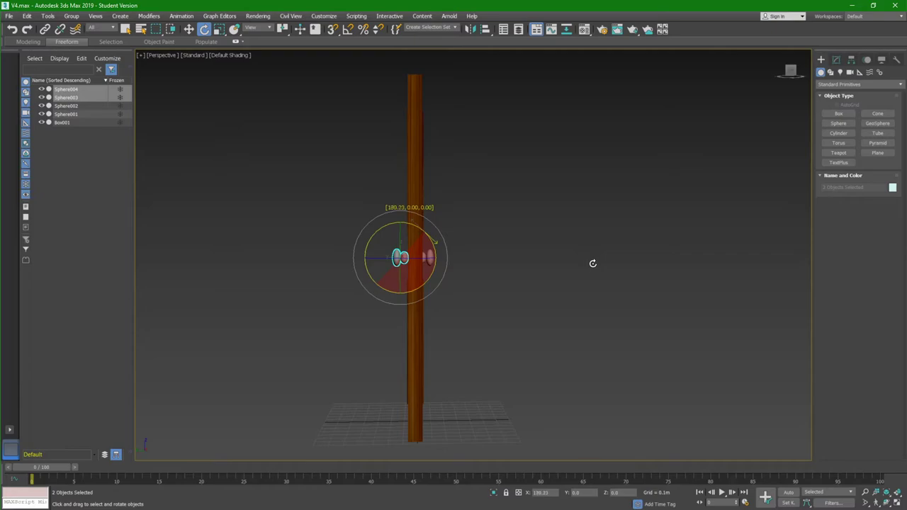
{"action": "key", "text": "w"}
Slide the copied knob, Sphere003 and Sphere004, onto the door's opposite face
{"action": "scroll", "coordinate": [419, 259], "scroll_direction": "up", "scroll_amount": 5}
{"action": "left_click_drag", "start_coordinate": [311, 261], "coordinate": [322, 260]}
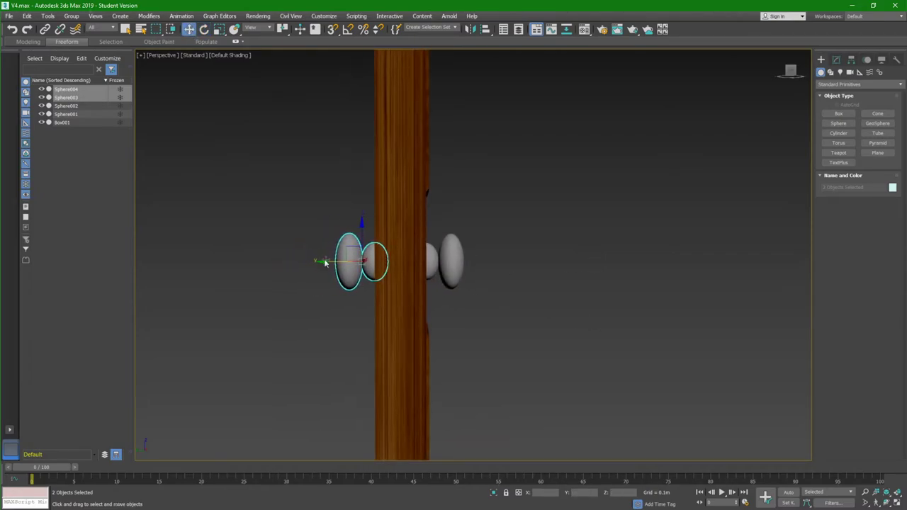
{"action": "left_click", "coordinate": [510, 281]}
{"action": "mouse_move", "coordinate": [510, 280]}
{"action": "middle_mouse_down", "text": "alt"}
{"action": "mouse_move", "coordinate": [429, 278]}
{"action": "mouse_move", "coordinate": [531, 277]}
{"action": "mouse_move", "coordinate": [382, 274]}
{"action": "middle_mouse_up", "text": "alt"}
{"action": "scroll", "coordinate": [428, 278], "scroll_direction": "down", "scroll_amount": 5}
Save the scene as V5.max
{"action": "left_click", "coordinate": [8, 16]}
{"action": "left_click", "coordinate": [215, 180]}
{"action": "left_click", "coordinate": [296, 290]}
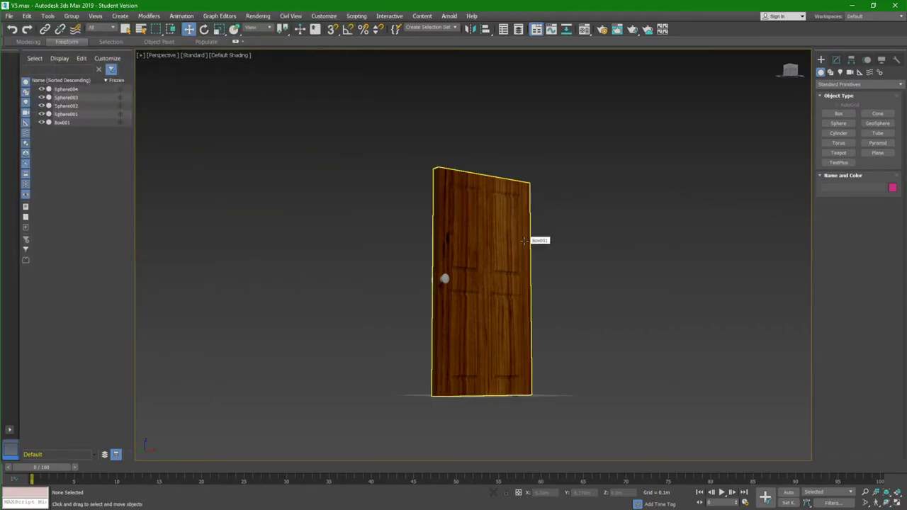
{"action": "left_click", "coordinate": [846, 114]}
{"action": "middle_click_drag", "start_coordinate": [577, 304], "coordinate": [432, 373], "text": "alt"}
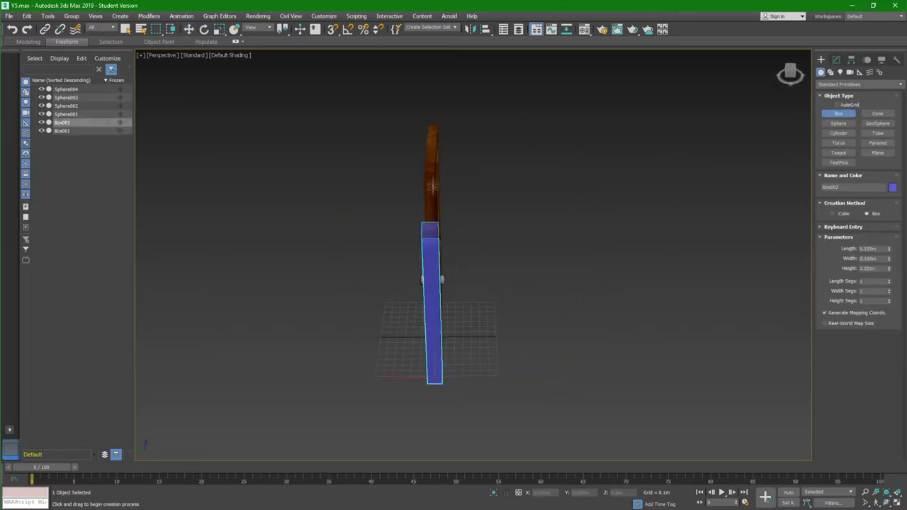
{"action": "left_click", "coordinate": [431, 170]}
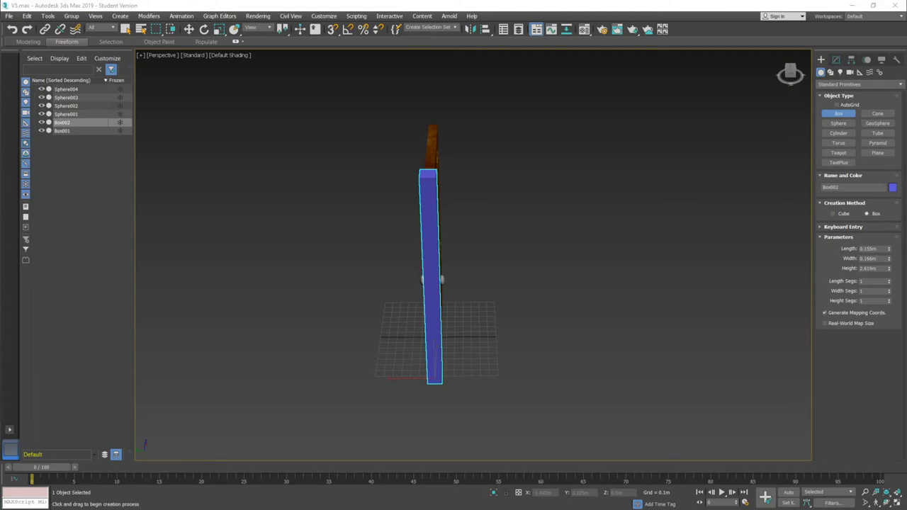
{"action": "middle_click_drag", "start_coordinate": [518, 255], "coordinate": [444, 268], "text": "alt"}
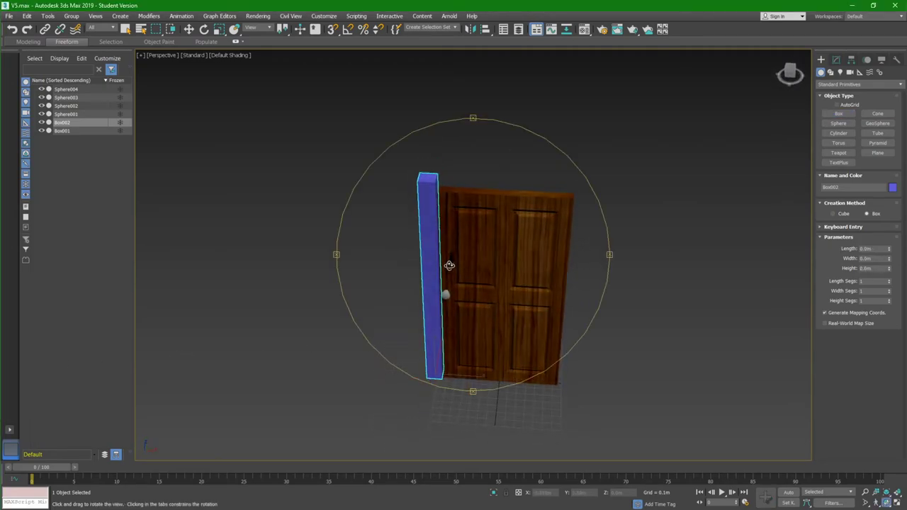
{"action": "left_click", "coordinate": [188, 30]}
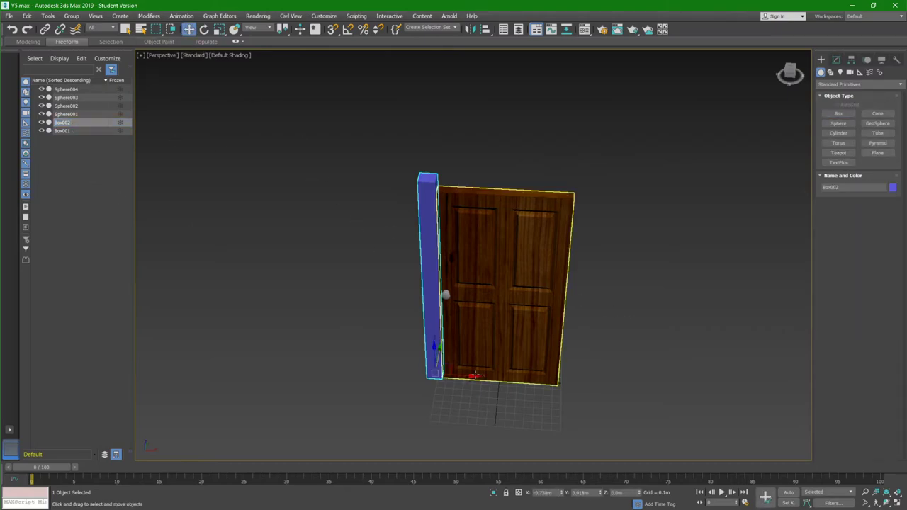
{"action": "left_click_drag", "start_coordinate": [467, 377], "coordinate": [598, 384], "text": "shift"}
{"action": "left_click", "coordinate": [453, 297]}
{"action": "left_click", "coordinate": [789, 73]}
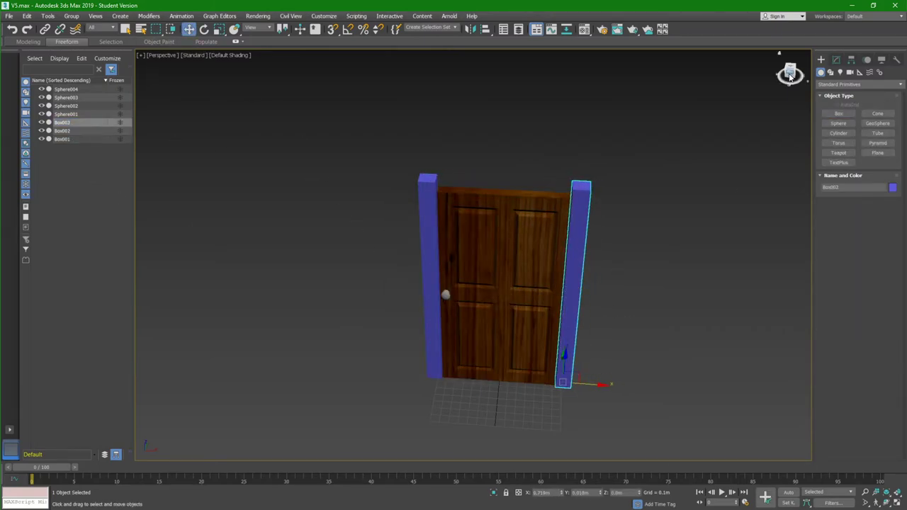
{"action": "left_click", "coordinate": [212, 54]}
{"action": "left_click", "coordinate": [258, 139]}
{"action": "scroll", "coordinate": [603, 340], "scroll_direction": "up", "scroll_amount": 3}
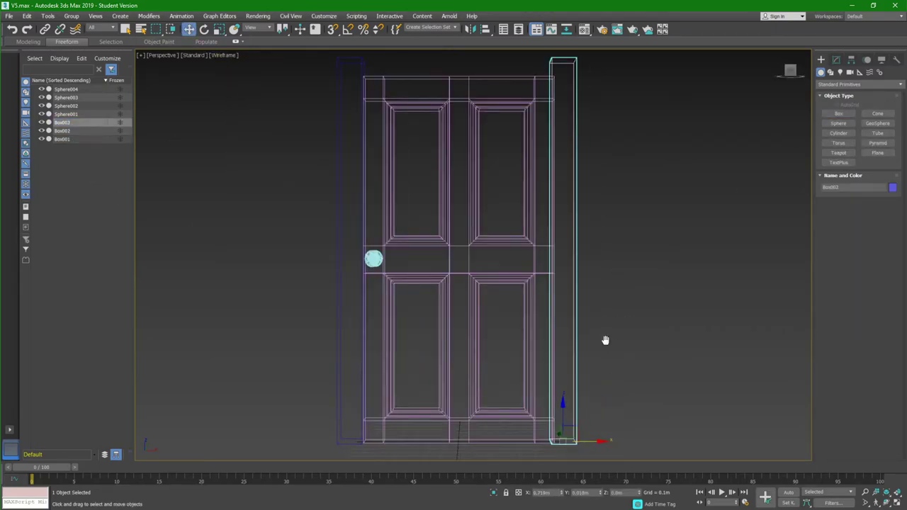
{"action": "left_click", "coordinate": [223, 55]}
{"action": "left_click", "coordinate": [226, 65]}
{"action": "middle_click_drag", "start_coordinate": [496, 283], "coordinate": [521, 284], "text": "alt"}
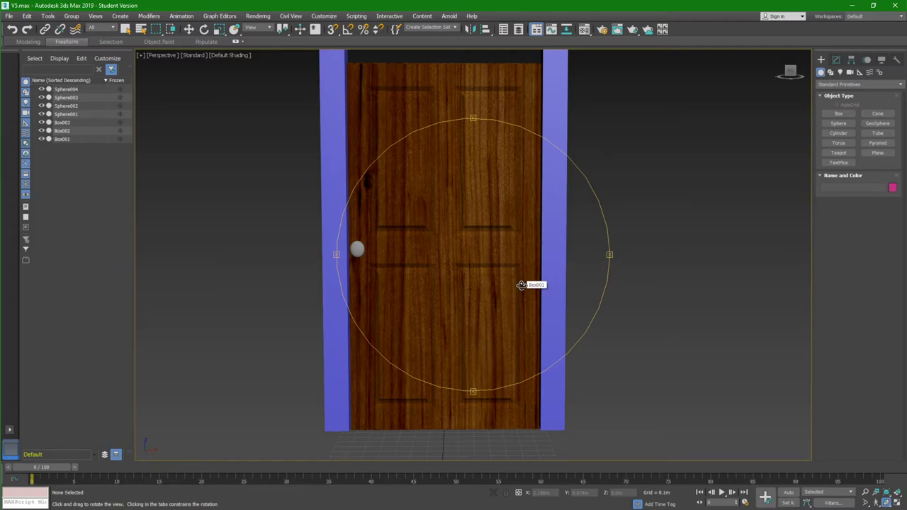
{"action": "scroll", "coordinate": [521, 285], "scroll_direction": "down", "scroll_amount": 3}
{"action": "key", "text": "w"}
{"action": "left_click", "coordinate": [520, 183]}
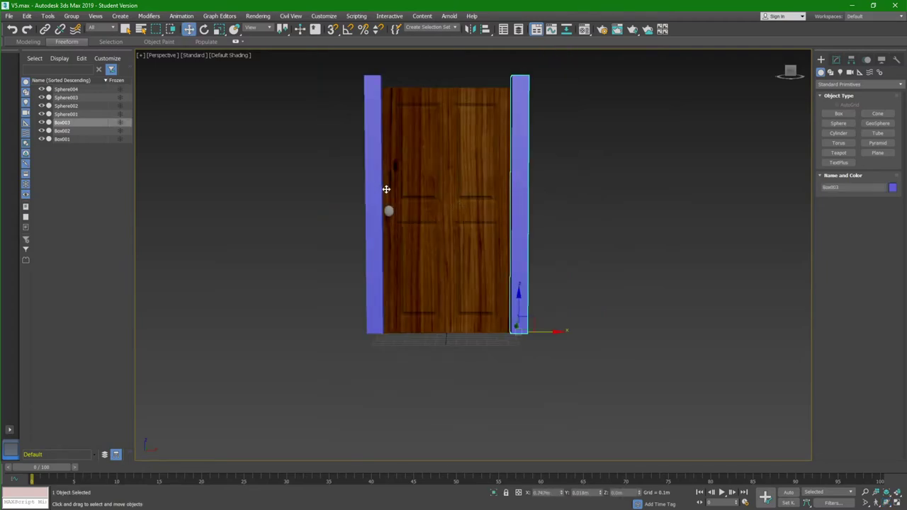
{"action": "left_click", "coordinate": [386, 189], "text": "ctrl"}
{"action": "key", "text": "Delete"}
{"action": "left_click", "coordinate": [504, 244]}
{"action": "left_click", "coordinate": [851, 59]}
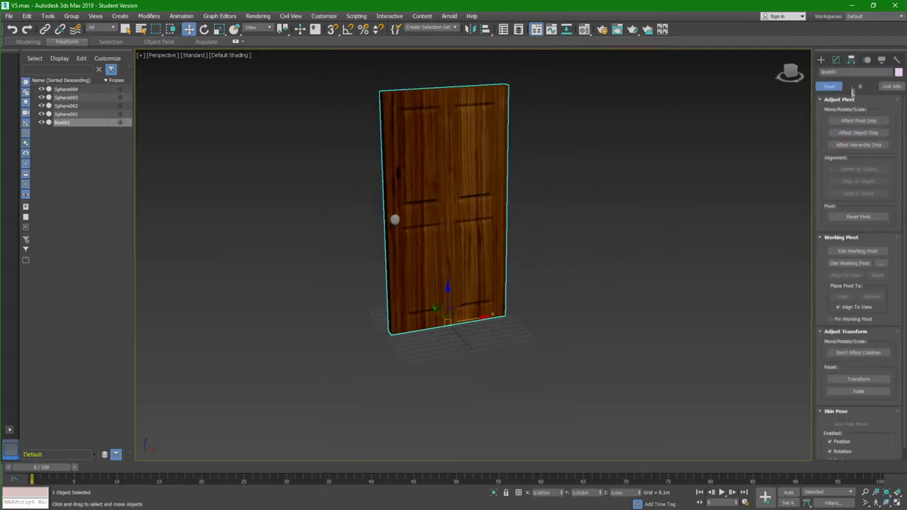
Reorient the door's pivot with Affect Pivot Only and save the scene as V6.max
{"action": "left_click", "coordinate": [857, 120]}
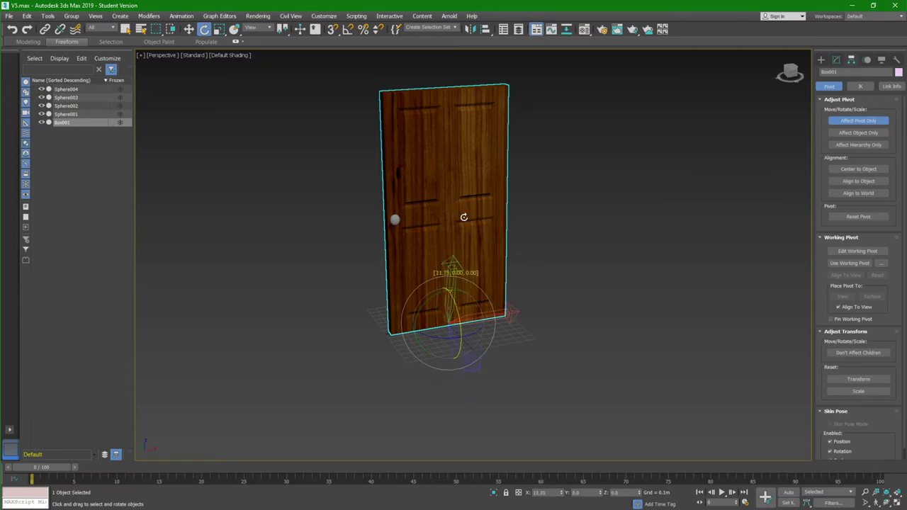
{"action": "middle_click_drag", "start_coordinate": [567, 423], "coordinate": [556, 258], "text": "alt"}
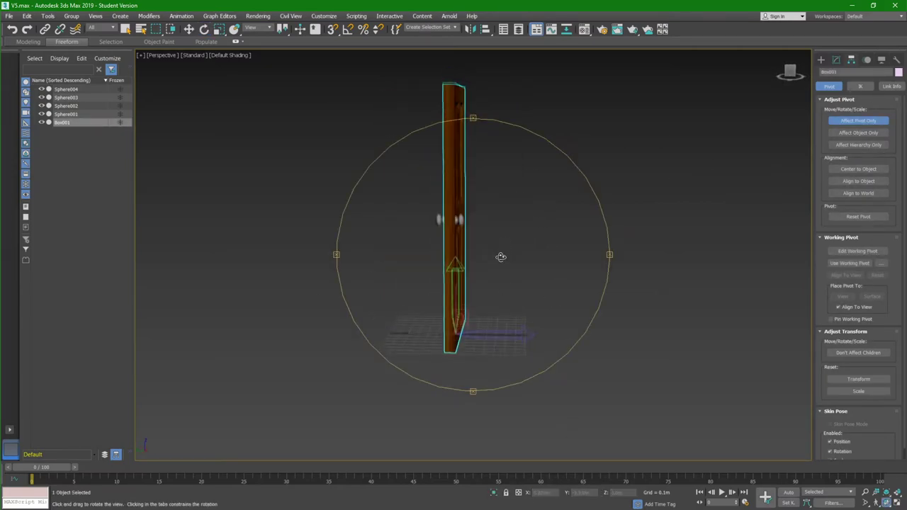
{"action": "middle_click_drag", "start_coordinate": [556, 258], "coordinate": [500, 257], "text": "alt"}
{"action": "key", "text": "e"}
{"action": "key", "text": "ctrl+o"}
{"action": "key", "text": "Escape"}
{"action": "left_click", "coordinate": [9, 16]}
Export the door as Autodesk FBX into ADA004 - Photo Gallery > 3DS Max > Door
{"action": "left_click", "coordinate": [117, 152]}
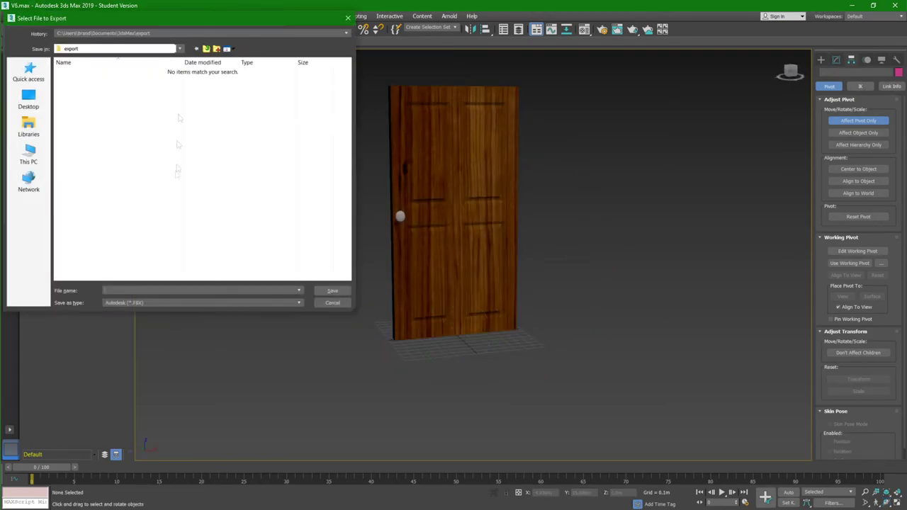
{"action": "double_click", "coordinate": [177, 69]}
{"action": "double_click", "coordinate": [148, 92]}
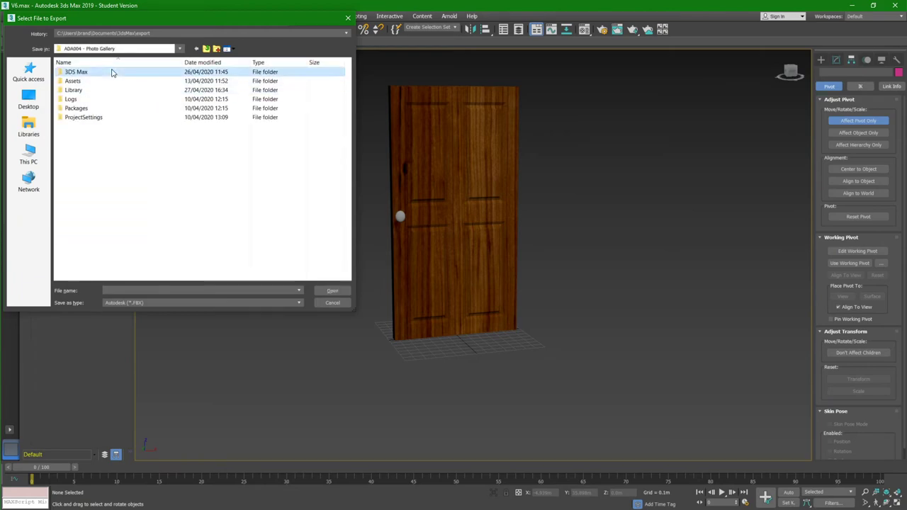
{"action": "double_click", "coordinate": [111, 71]}
{"action": "double_click", "coordinate": [107, 74]}
{"action": "key", "text": "Return"}
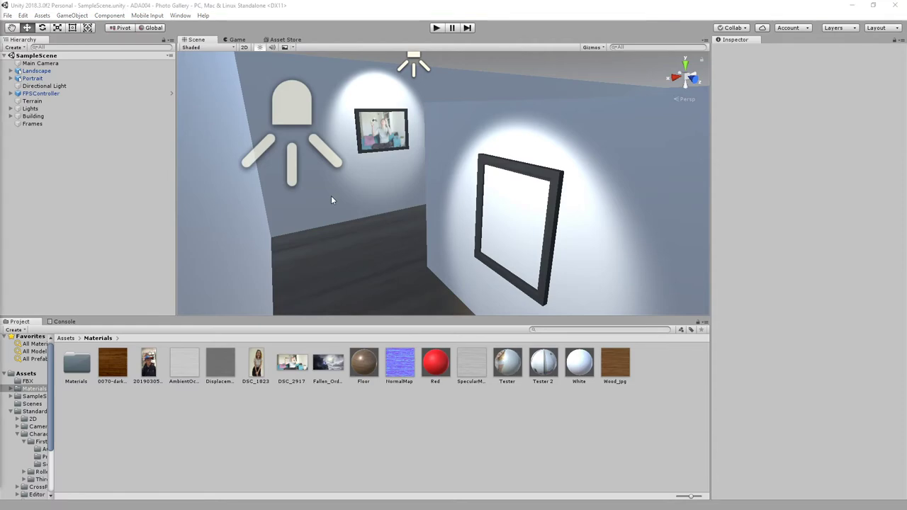
Create a 'Door' material in Materials with the wood texture as its Albedo
{"action": "right_click", "coordinate": [114, 413]}
{"action": "mouse_move", "coordinate": [186, 185]}
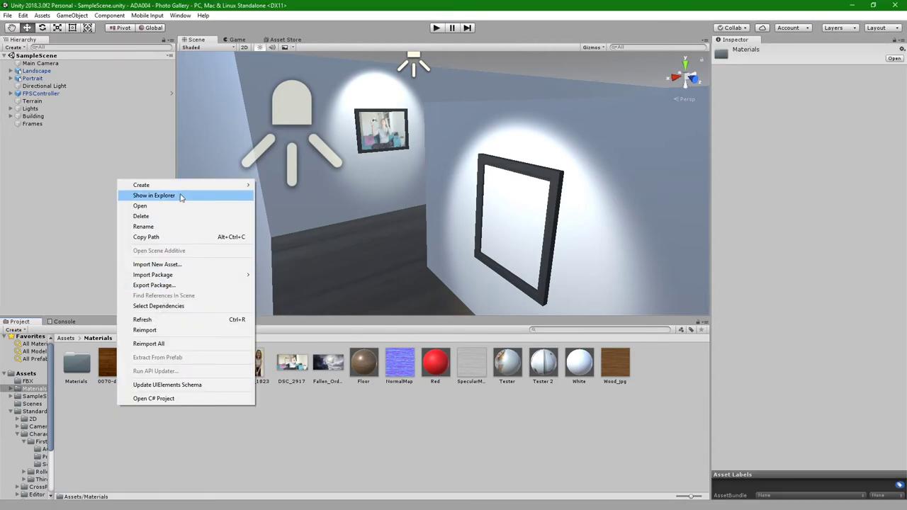
{"action": "left_click", "coordinate": [382, 272]}
{"action": "type", "text": "Door"}
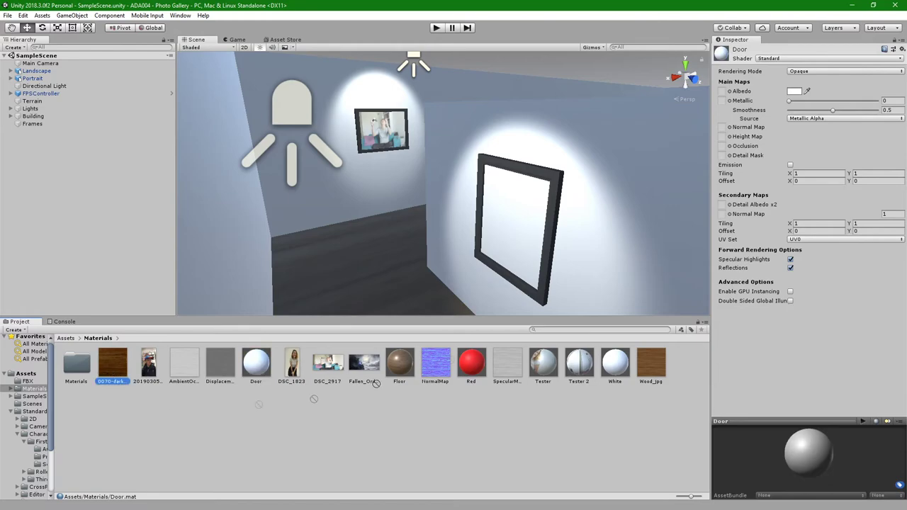
{"action": "left_click_drag", "start_coordinate": [113, 363], "coordinate": [721, 91]}
Inspect the Portrait and Landscape models in the FBX folder, then return to the top Assets folder
{"action": "left_click", "coordinate": [65, 338]}
{"action": "double_click", "coordinate": [77, 363]}
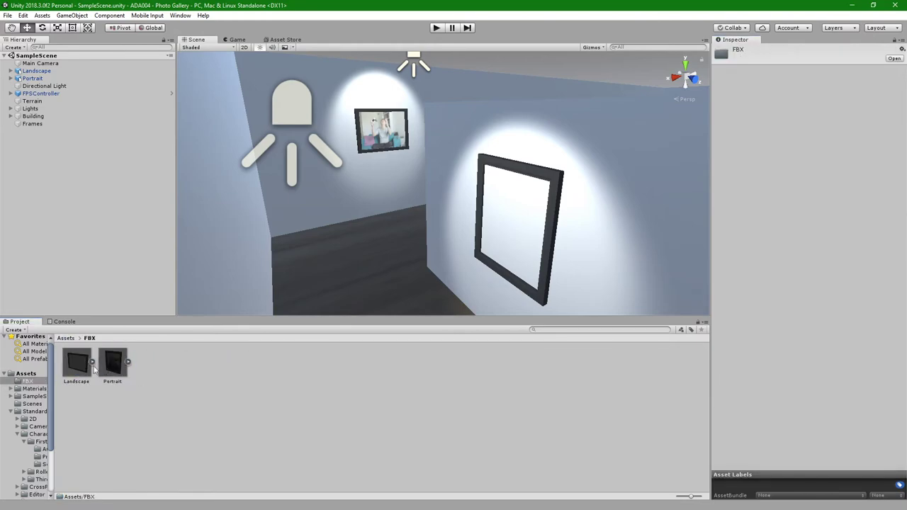
{"action": "left_click", "coordinate": [112, 363]}
{"action": "left_click", "coordinate": [80, 365]}
{"action": "left_click", "coordinate": [66, 338]}
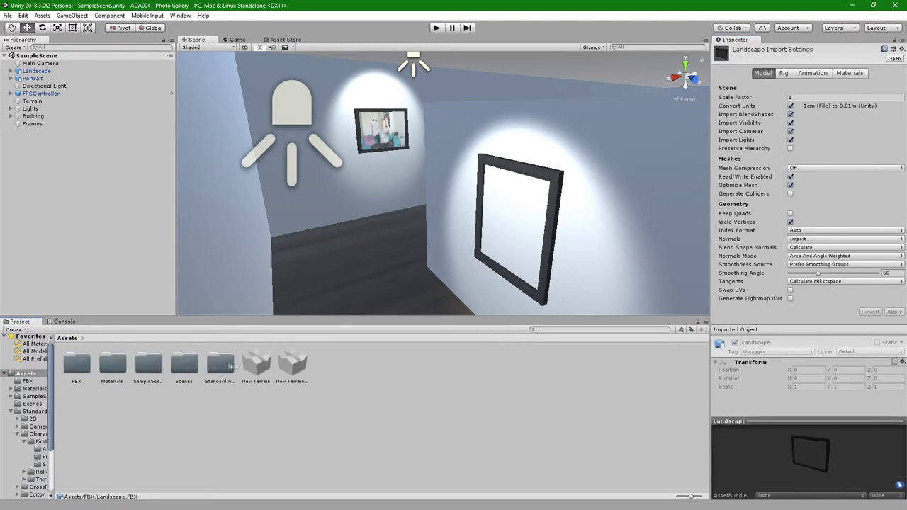
{"action": "left_click", "coordinate": [11, 411]}
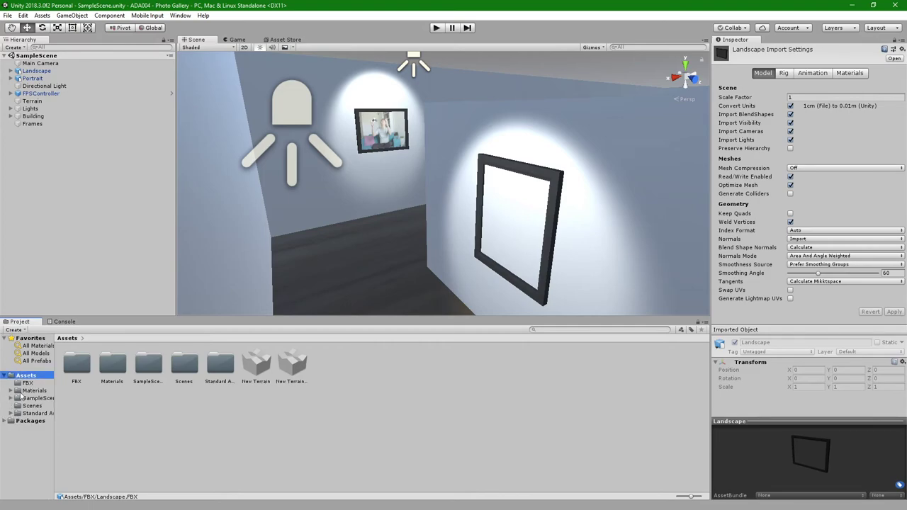
{"action": "left_click", "coordinate": [69, 341]}
{"action": "left_click", "coordinate": [5, 421]}
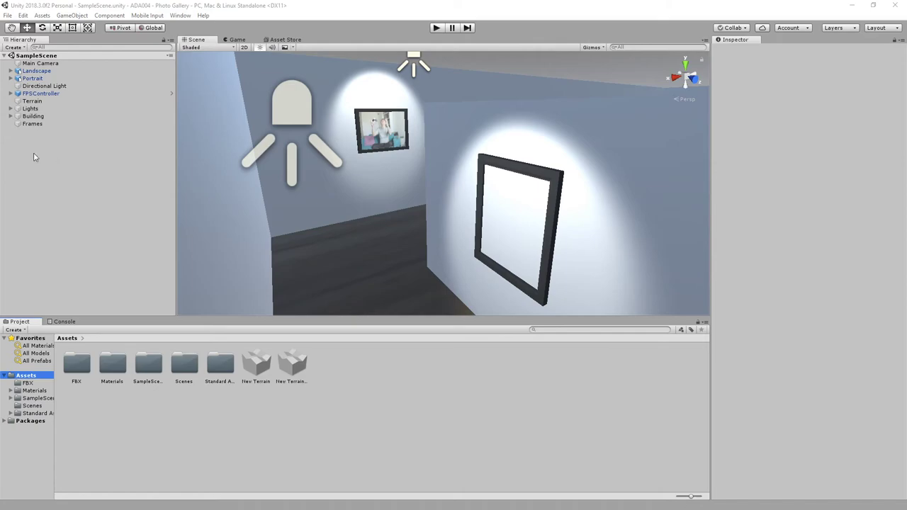
Import Door.FBX from the 3DS Max export folder into the FBX folder and add it to the scene
{"action": "double_click", "coordinate": [385, 146]}
{"action": "double_click", "coordinate": [344, 151]}
{"action": "mouse_move", "coordinate": [344, 148]}
{"action": "left_mouse_down"}
{"action": "mouse_move", "coordinate": [83, 367]}
{"action": "mouse_move", "coordinate": [124, 262]}
{"action": "mouse_move", "coordinate": [117, 259]}
{"action": "left_mouse_up"}
{"action": "double_click", "coordinate": [77, 362]}
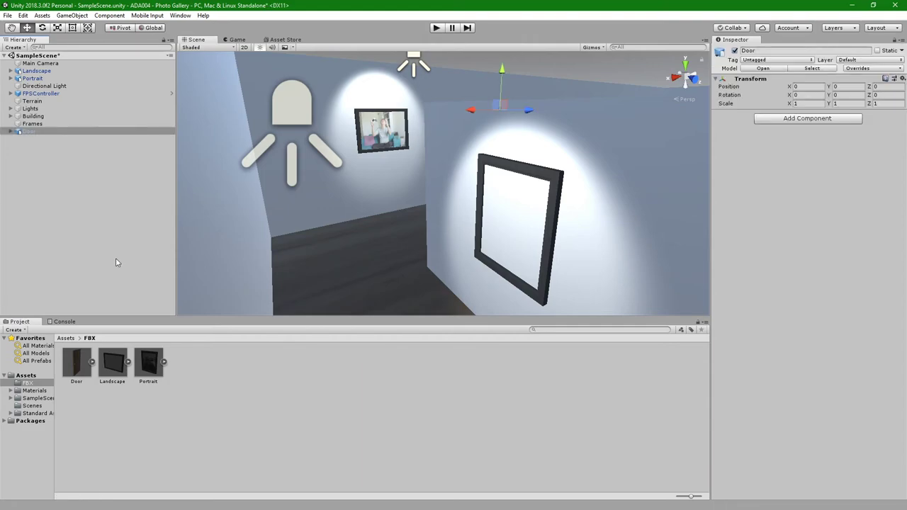
{"action": "left_click", "coordinate": [383, 181]}
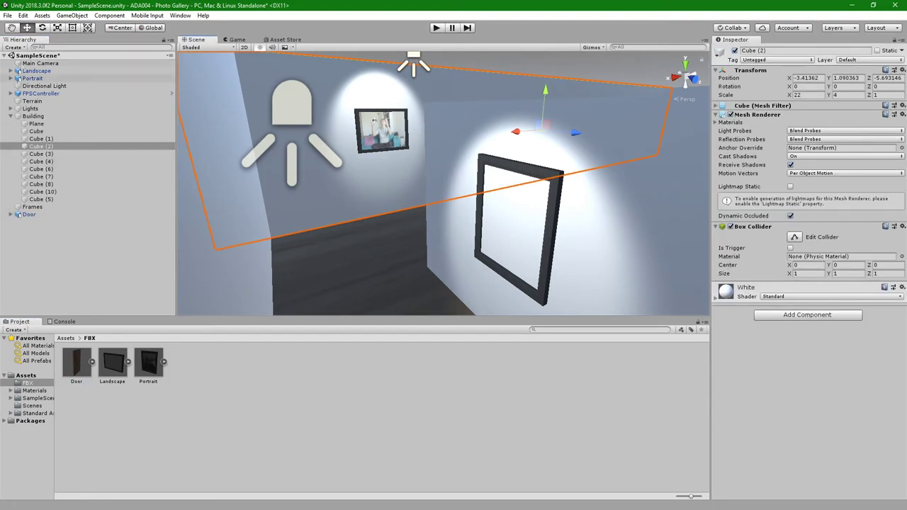
Select the Door, collapse the Building group, and frame and orbit the view on the door
{"action": "left_click", "coordinate": [10, 115]}
{"action": "left_click", "coordinate": [28, 131]}
{"action": "key", "text": "f"}
{"action": "left_click_drag", "start_coordinate": [414, 167], "coordinate": [432, 178], "text": "alt"}
Open the Materials folder and orbit the view to inspect the door's front and edge
{"action": "left_click", "coordinate": [65, 338]}
{"action": "double_click", "coordinate": [116, 361]}
{"action": "mouse_move", "coordinate": [417, 231]}
{"action": "left_mouse_down", "text": "alt"}
{"action": "mouse_move", "coordinate": [350, 223]}
{"action": "mouse_move", "coordinate": [564, 234]}
{"action": "mouse_move", "coordinate": [558, 243]}
{"action": "mouse_move", "coordinate": [480, 190]}
{"action": "mouse_move", "coordinate": [377, 201]}
{"action": "left_mouse_up", "text": "alt"}
{"action": "right_click_drag", "start_coordinate": [376, 200], "coordinate": [587, 203], "text": "alt"}
{"action": "left_click_drag", "start_coordinate": [587, 203], "coordinate": [387, 343], "text": "alt"}
{"action": "right_click", "coordinate": [102, 412]}
Create a new material named 'knob' with a dark grey Albedo colour
{"action": "left_click", "coordinate": [275, 272]}
{"action": "type", "text": "knob"}
{"action": "key", "text": "Return"}
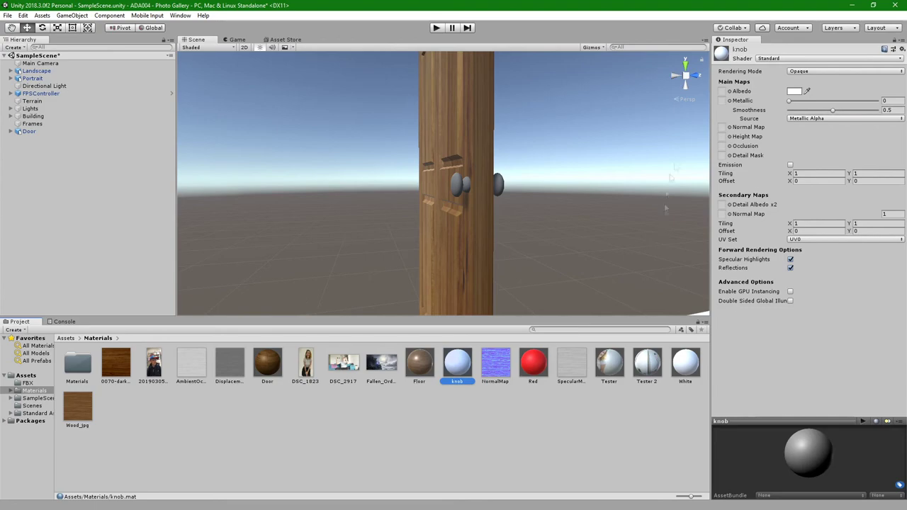
{"action": "left_click", "coordinate": [794, 92]}
{"action": "left_click_drag", "start_coordinate": [304, 141], "coordinate": [312, 177]}
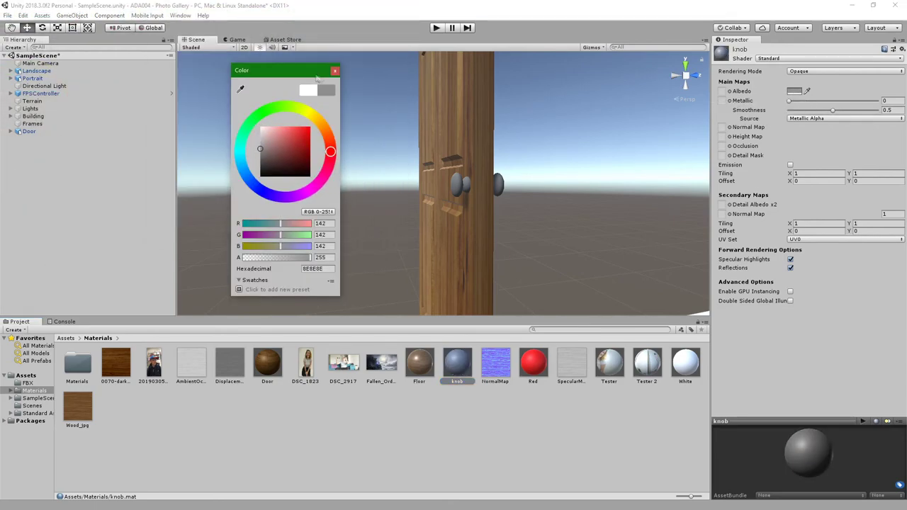
{"action": "left_click", "coordinate": [315, 76]}
Apply the knob material to the door knobs, making it metallic with smoothness 0.815
{"action": "left_click_drag", "start_coordinate": [448, 364], "coordinate": [481, 188]}
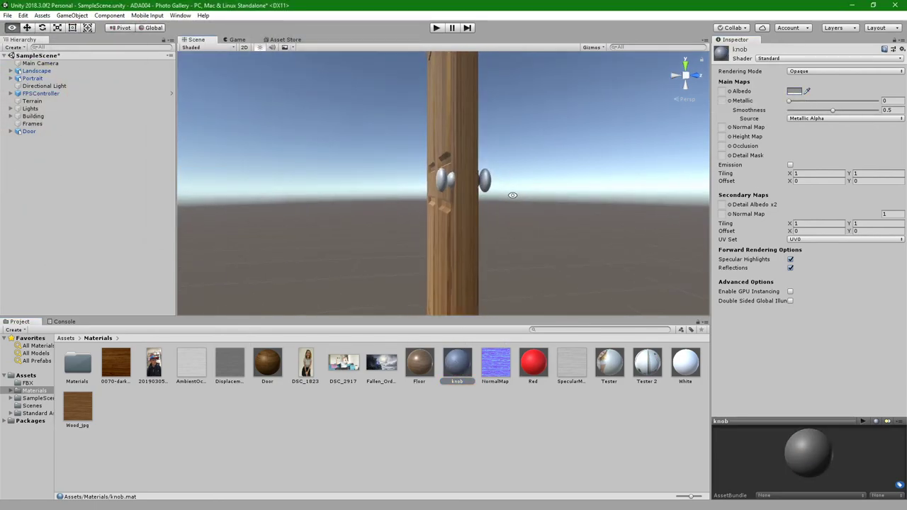
{"action": "mouse_move", "coordinate": [795, 100]}
{"action": "left_mouse_down"}
{"action": "mouse_move", "coordinate": [878, 101]}
{"action": "mouse_move", "coordinate": [842, 110]}
{"action": "left_mouse_up"}
{"action": "left_click_drag", "start_coordinate": [581, 189], "coordinate": [192, 177], "text": "alt"}
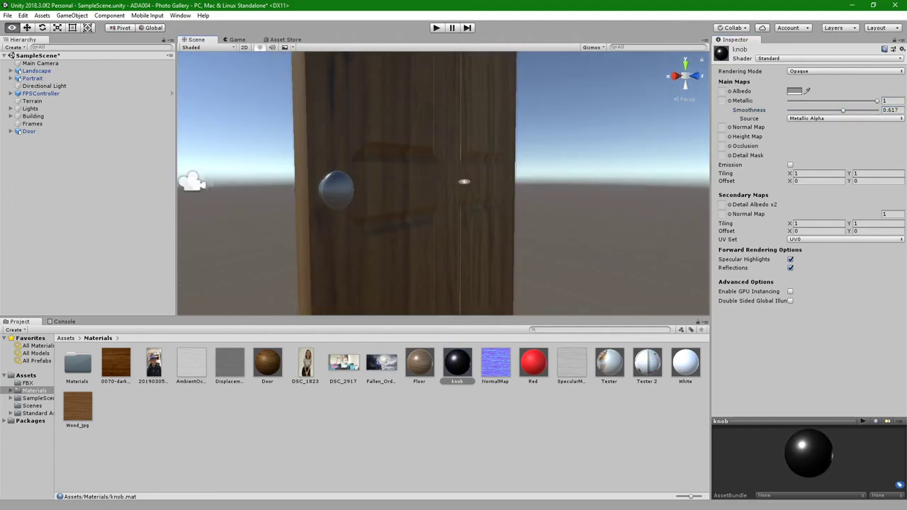
{"action": "left_click_drag", "start_coordinate": [843, 110], "coordinate": [860, 110]}
{"action": "mouse_move", "coordinate": [616, 184]}
{"action": "left_mouse_down", "text": "alt"}
{"action": "mouse_move", "coordinate": [644, 182]}
{"action": "mouse_move", "coordinate": [668, 158]}
{"action": "left_mouse_up", "text": "alt"}
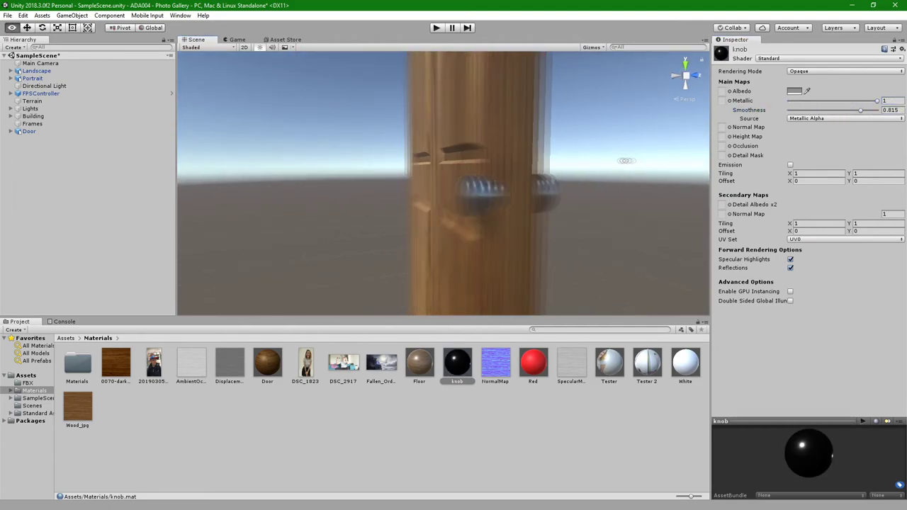
Keep the knob colour grey and lower its Metallic value to 0.77
{"action": "left_click", "coordinate": [794, 91]}
{"action": "left_click_drag", "start_coordinate": [260, 148], "coordinate": [256, 185]}
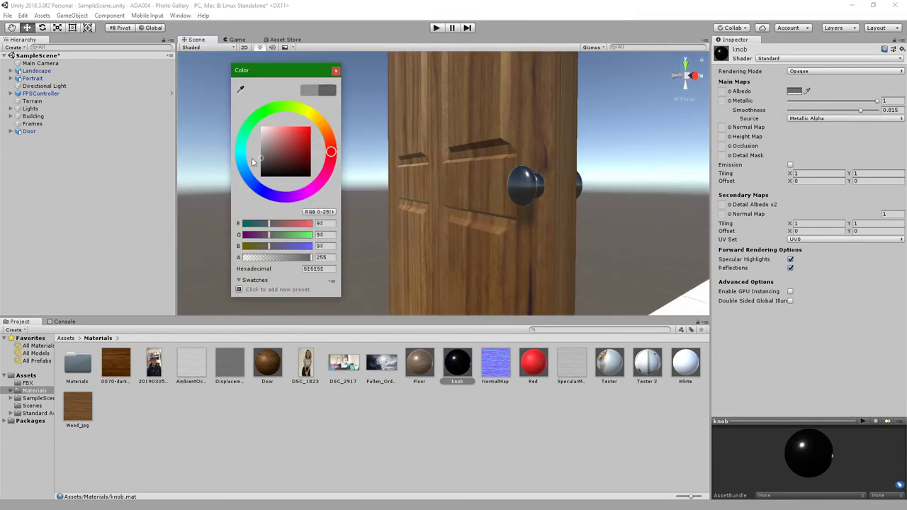
{"action": "key", "text": "ctrl+z"}
{"action": "left_click_drag", "start_coordinate": [876, 102], "coordinate": [856, 101]}
{"action": "left_click", "coordinate": [794, 90]}
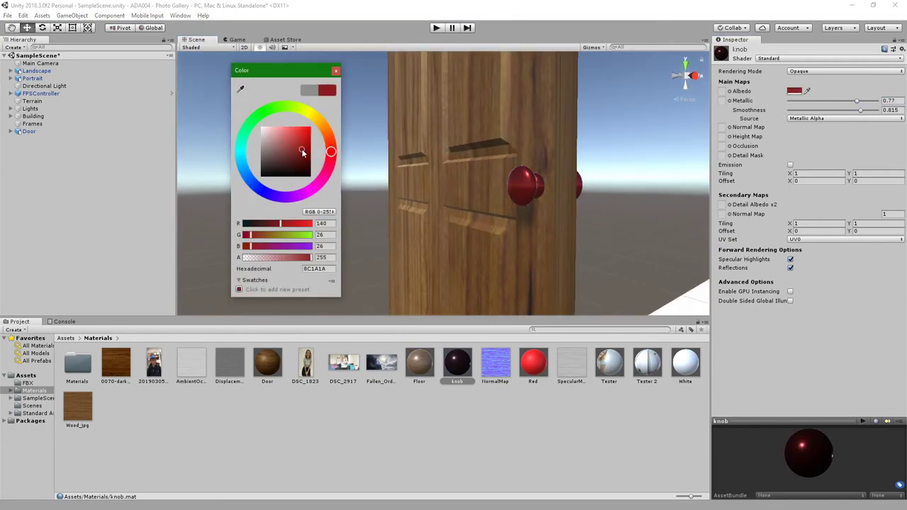
{"action": "left_click", "coordinate": [632, 200]}
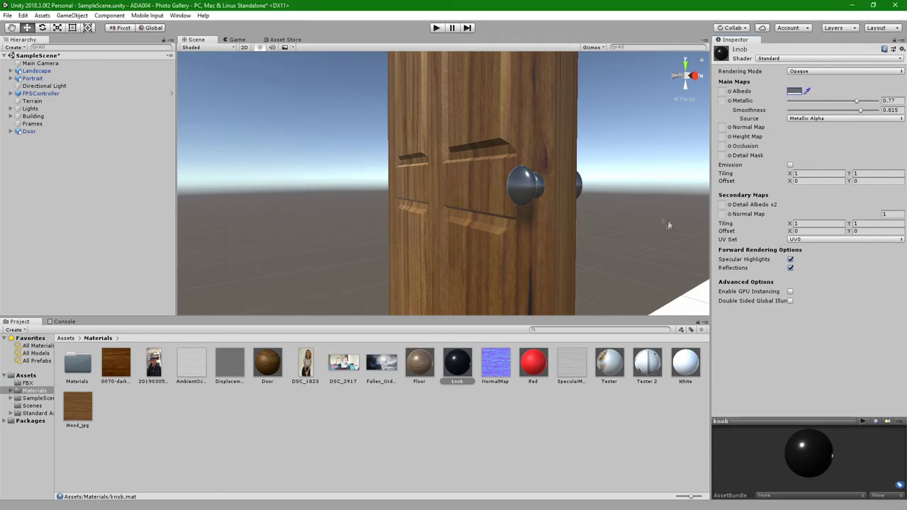
{"action": "left_click_drag", "start_coordinate": [632, 200], "coordinate": [563, 211], "text": "alt"}
{"action": "scroll", "coordinate": [563, 210], "scroll_direction": "down", "scroll_amount": 5}
{"action": "left_click", "coordinate": [468, 183]}
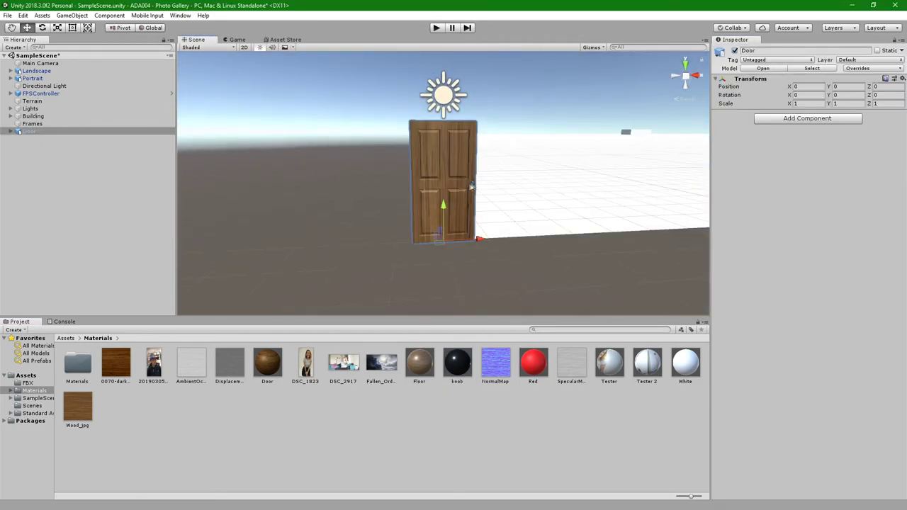
Create a new 'Prefabs' folder in Assets and open it
{"action": "mouse_move", "coordinate": [499, 228]}
{"action": "left_mouse_down", "text": "alt"}
{"action": "mouse_move", "coordinate": [412, 226]}
{"action": "mouse_move", "coordinate": [454, 227]}
{"action": "left_mouse_up", "text": "alt"}
{"action": "right_click", "coordinate": [27, 132]}
{"action": "mouse_move", "coordinate": [59, 195]}
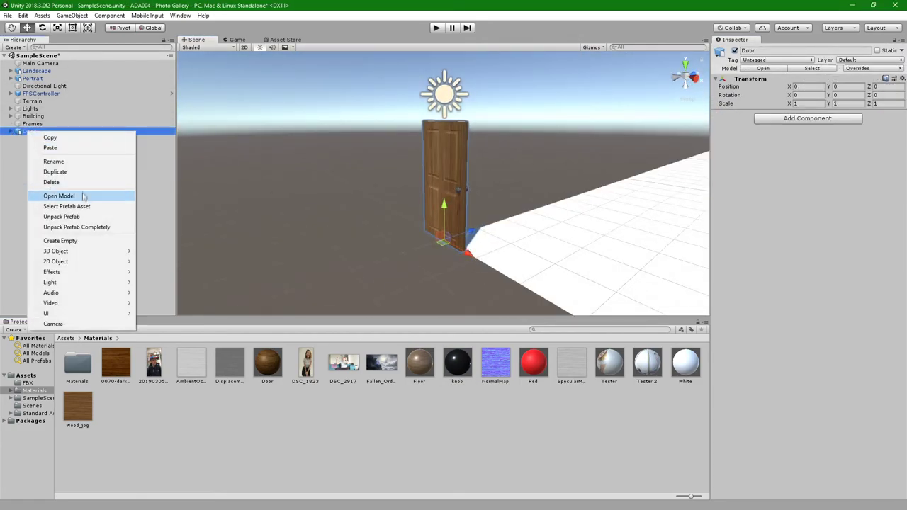
{"action": "key", "text": "Escape"}
{"action": "left_click", "coordinate": [26, 374]}
{"action": "left_click", "coordinate": [13, 329]}
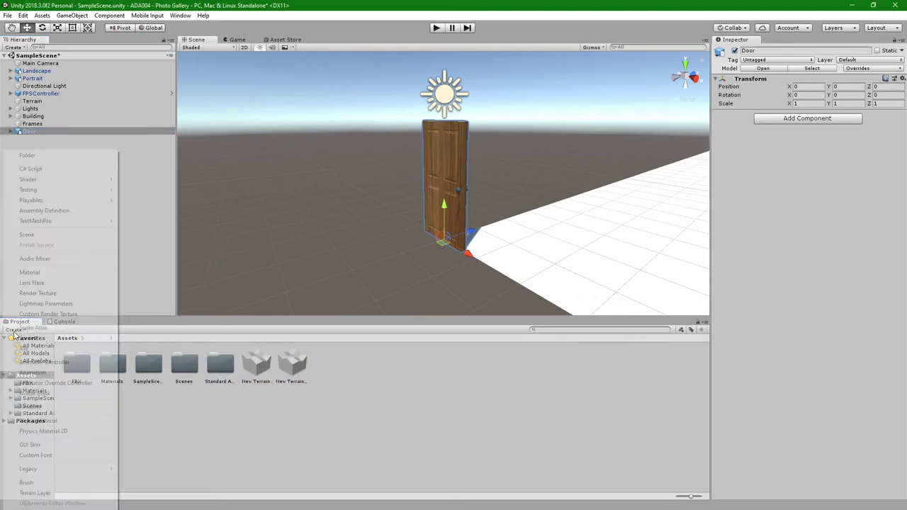
{"action": "left_click", "coordinate": [62, 158]}
{"action": "type", "text": "Prefabs"}
{"action": "key", "text": "Return"}
{"action": "double_click", "coordinate": [148, 364]}
Save Door as an Original Prefab in Prefabs and delete it from the scene
{"action": "left_click_drag", "start_coordinate": [28, 131], "coordinate": [383, 396]}
{"action": "left_click", "coordinate": [408, 277]}
{"action": "left_click", "coordinate": [28, 131]}
{"action": "key", "text": "Delete"}
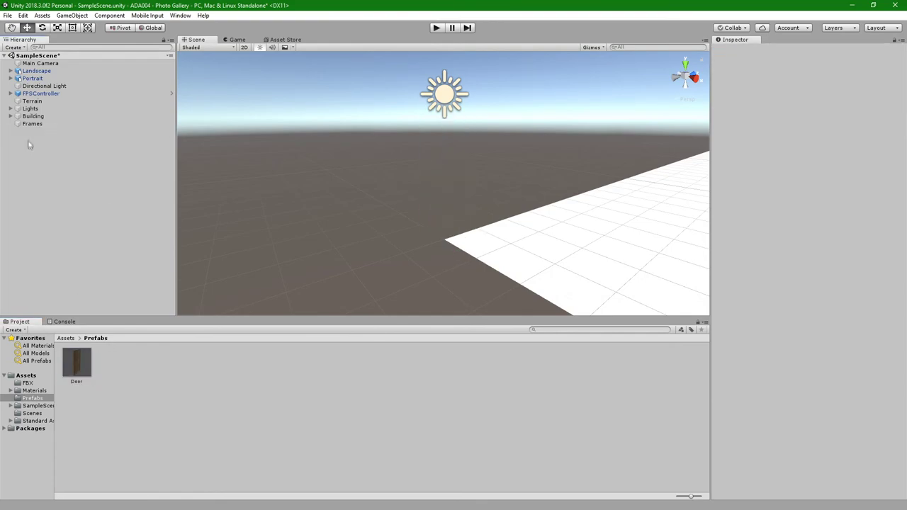
{"action": "left_click", "coordinate": [65, 338]}
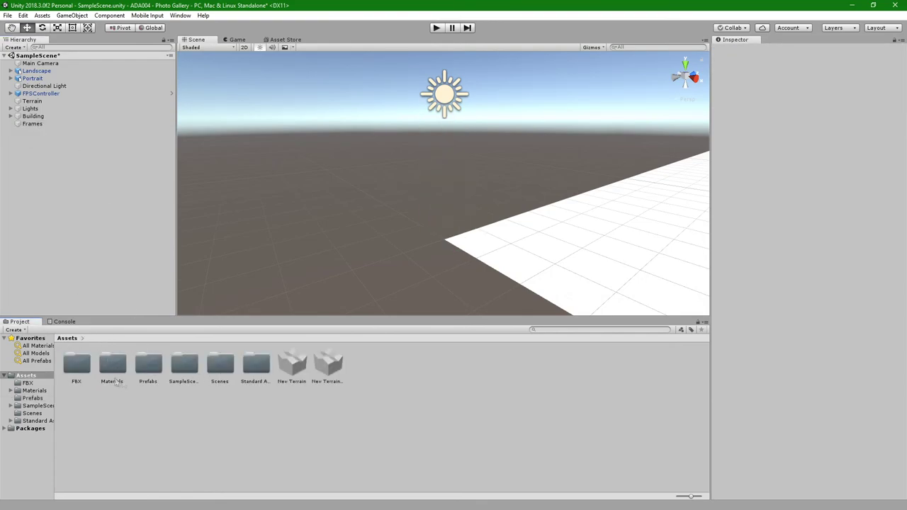
Frame the view on the Building and swing round to a wall beside the floor Plane
{"action": "left_click", "coordinate": [33, 116]}
{"action": "key", "text": "f"}
{"action": "scroll", "coordinate": [517, 188], "scroll_direction": "up", "scroll_amount": 5}
{"action": "left_click", "coordinate": [621, 182]}
{"action": "key", "text": "f"}
{"action": "scroll", "coordinate": [624, 177], "scroll_direction": "up", "scroll_amount": 3}
{"action": "scroll", "coordinate": [624, 177], "scroll_direction": "up", "scroll_amount": 2}
{"action": "mouse_move", "coordinate": [624, 177]}
{"action": "left_mouse_down", "text": "alt"}
{"action": "mouse_move", "coordinate": [538, 184]}
{"action": "mouse_move", "coordinate": [522, 199]}
{"action": "mouse_move", "coordinate": [460, 206]}
{"action": "left_mouse_up", "text": "alt"}
{"action": "left_click", "coordinate": [538, 184]}
Place a Door prefab instance against the building wall at about X 233.33, Y 0.13, Z 245.06
{"action": "left_click", "coordinate": [33, 398]}
{"action": "left_click_drag", "start_coordinate": [76, 363], "coordinate": [506, 253]}
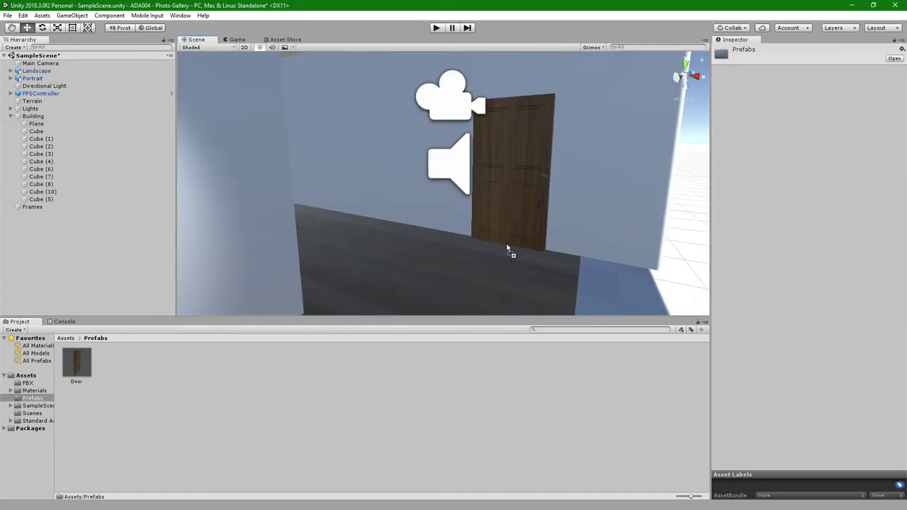
{"action": "left_click_drag", "start_coordinate": [507, 250], "coordinate": [506, 249]}
{"action": "key", "text": "f"}
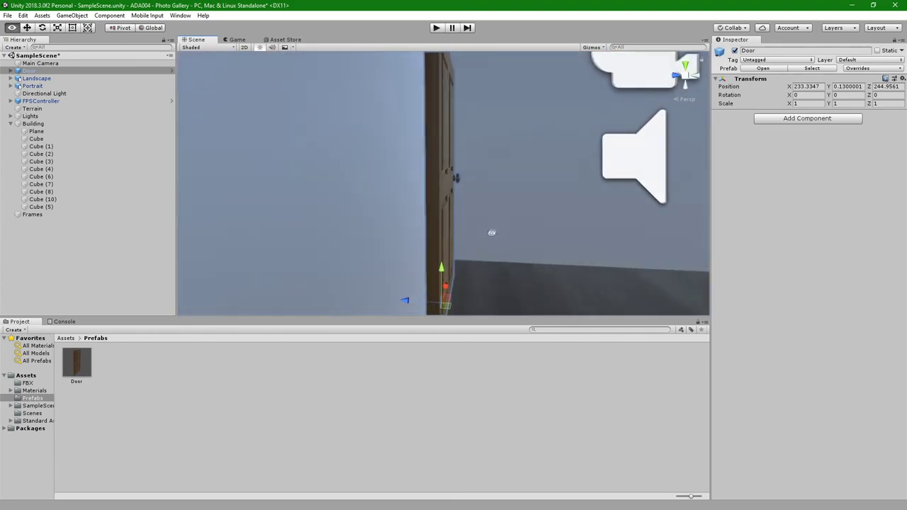
{"action": "mouse_move", "coordinate": [388, 234]}
{"action": "left_mouse_down", "text": "alt"}
{"action": "mouse_move", "coordinate": [485, 254]}
{"action": "mouse_move", "coordinate": [453, 177]}
{"action": "left_mouse_up", "text": "alt"}
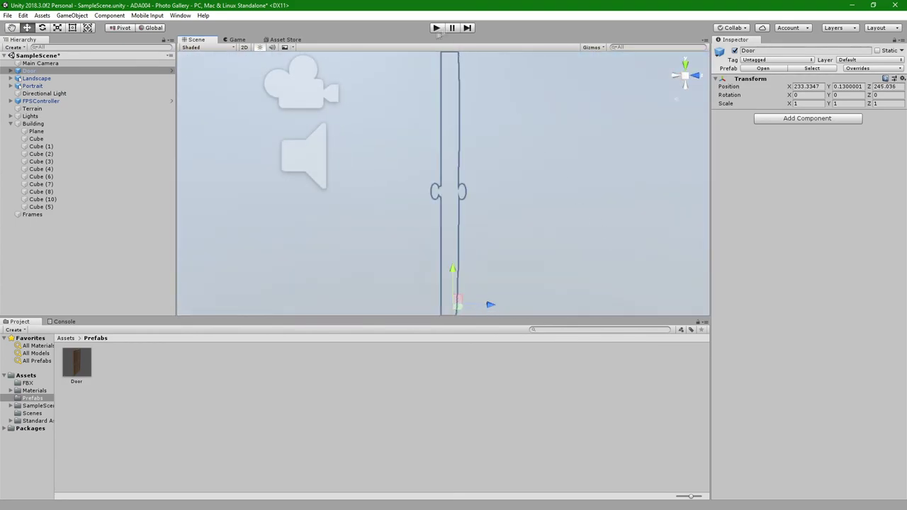
{"action": "left_click", "coordinate": [436, 30]}
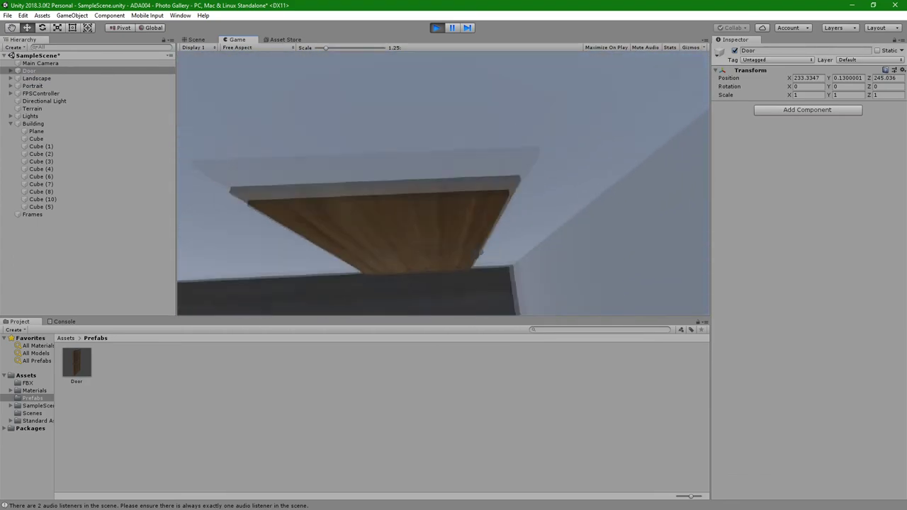
{"action": "left_click", "coordinate": [435, 28]}
{"action": "right_click_drag", "start_coordinate": [496, 196], "coordinate": [486, 197]}
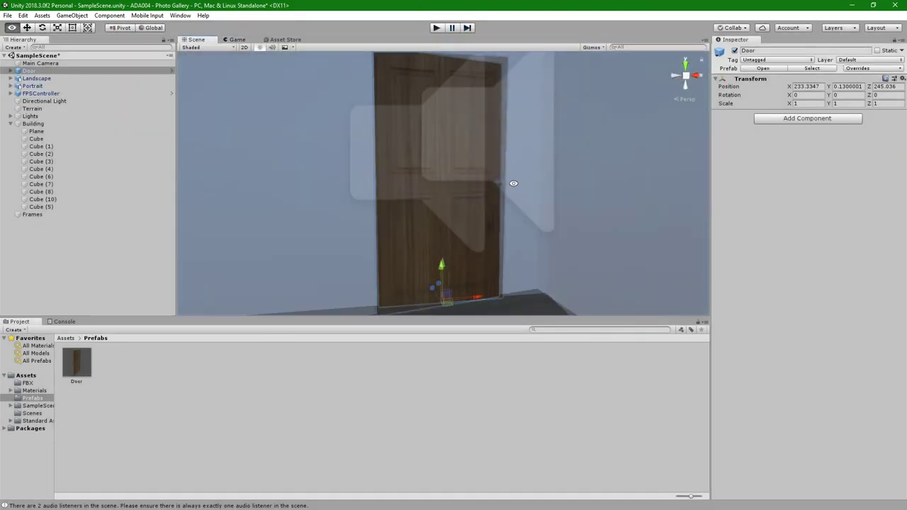